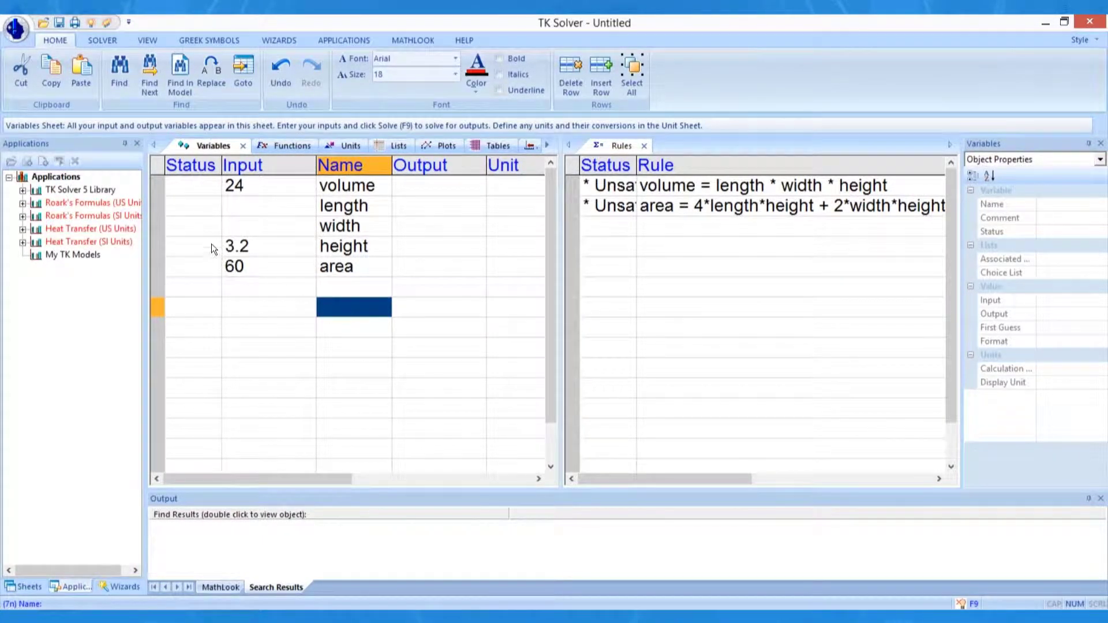
# Mark width as a Guess and Direct Solve, giving length 1.0234606 and width 7.3280788.
pyautogui.click(204, 231)
pyautogui.click(203, 231)
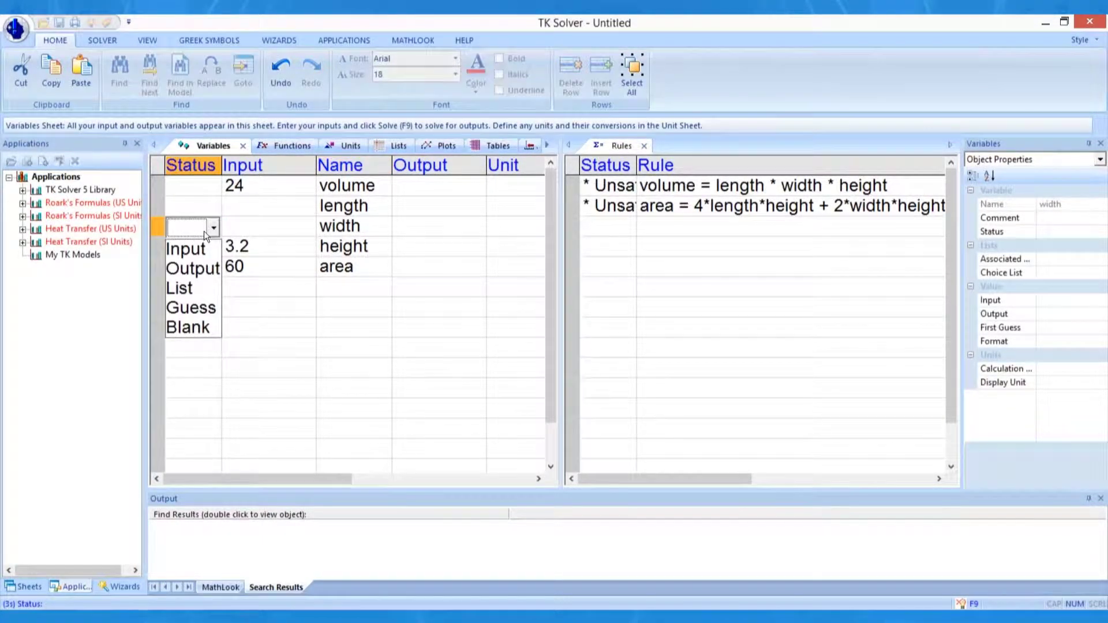
pyautogui.click(193, 300)
pyautogui.click(101, 39)
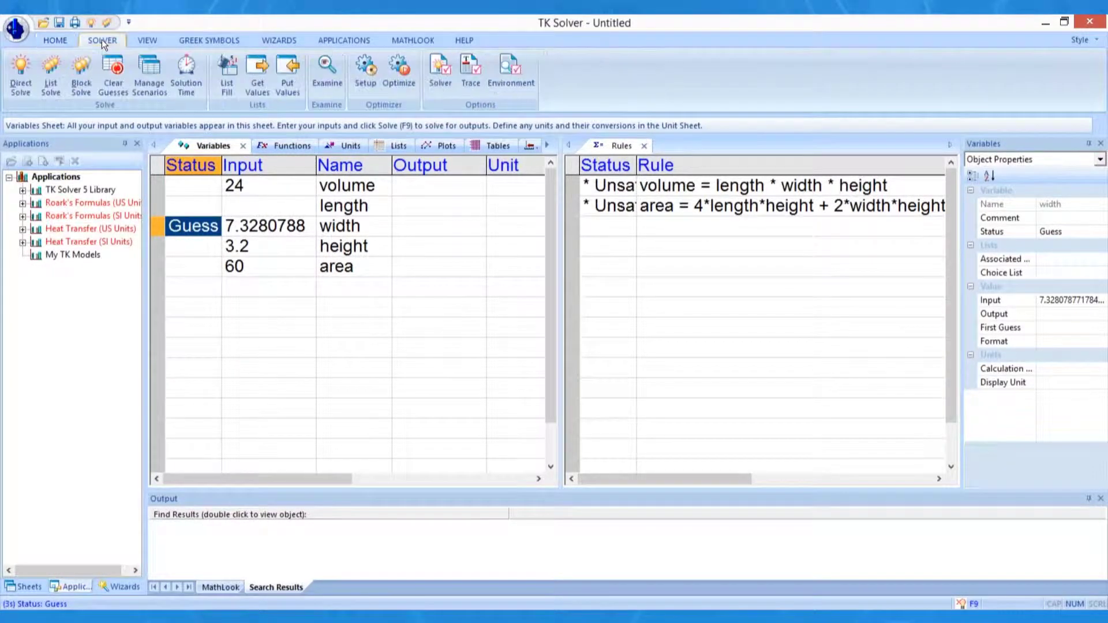
pyautogui.click(21, 86)
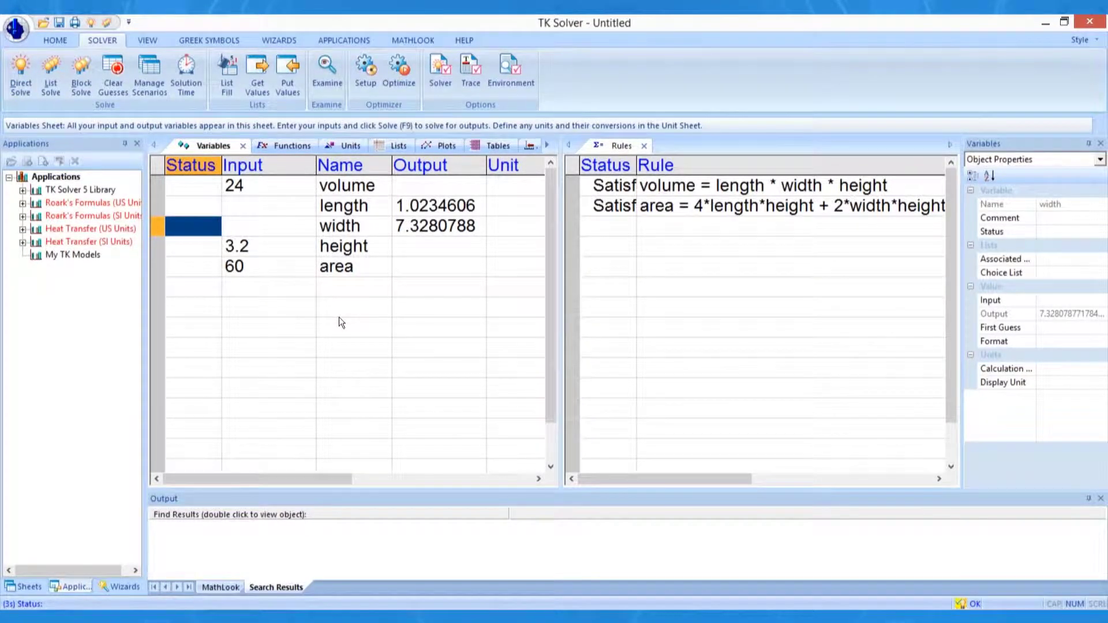
# Set volume's unit to in^3 and the length, width and height units to in.
pyautogui.click(517, 191)
pyautogui.write('in')
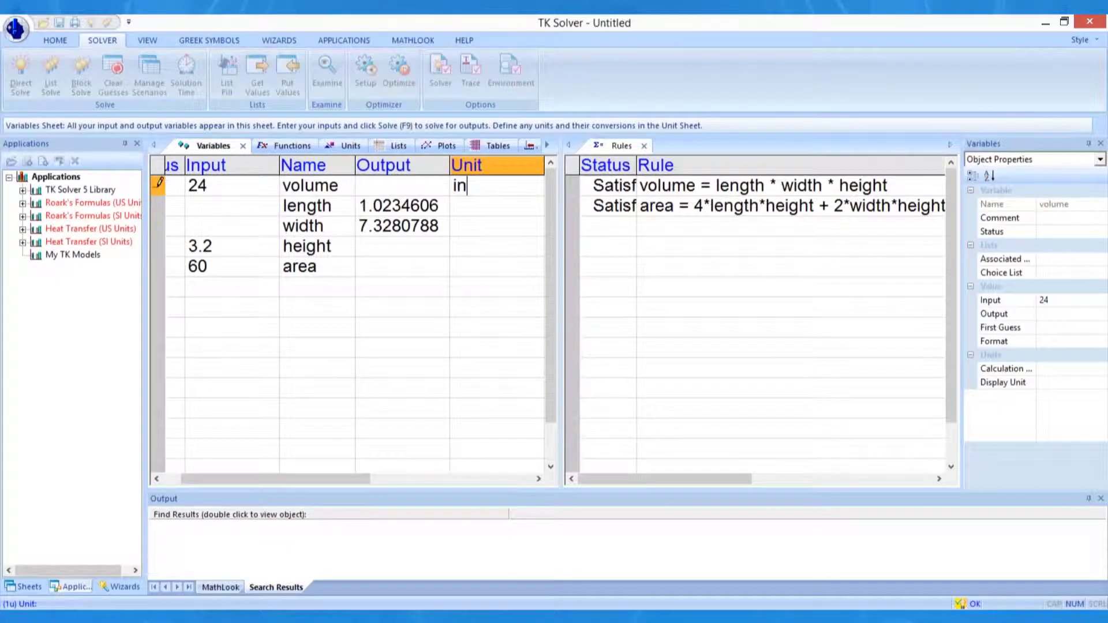
pyautogui.write('^3')
pyautogui.press('Return')
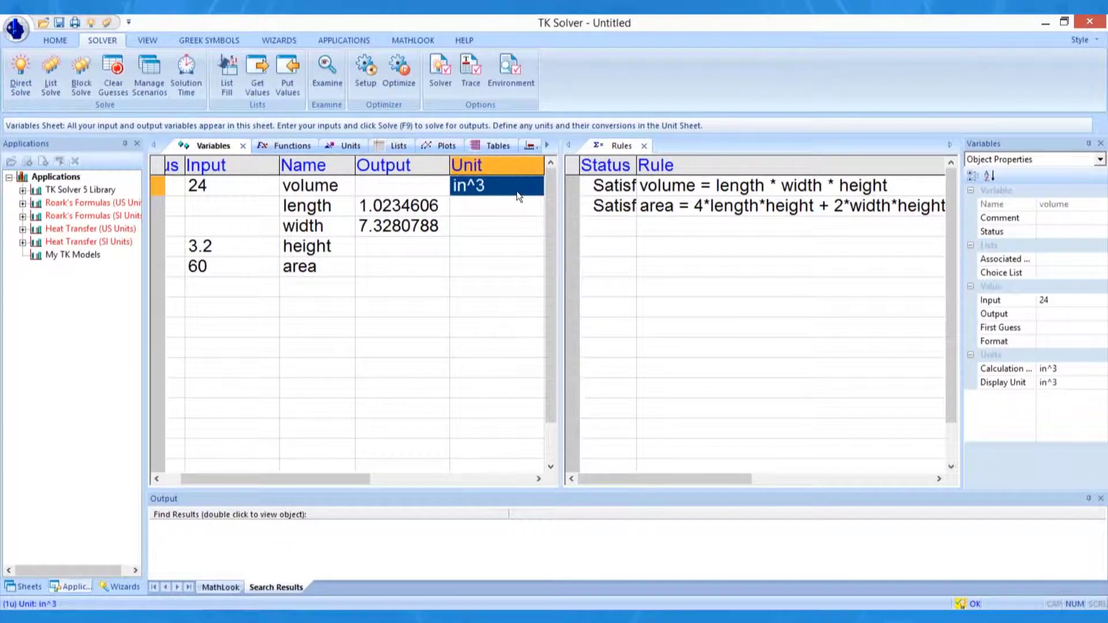
pyautogui.press('Down')
pyautogui.write('in')
pyautogui.press('Return')
pyautogui.press('Down')
pyautogui.write('in')
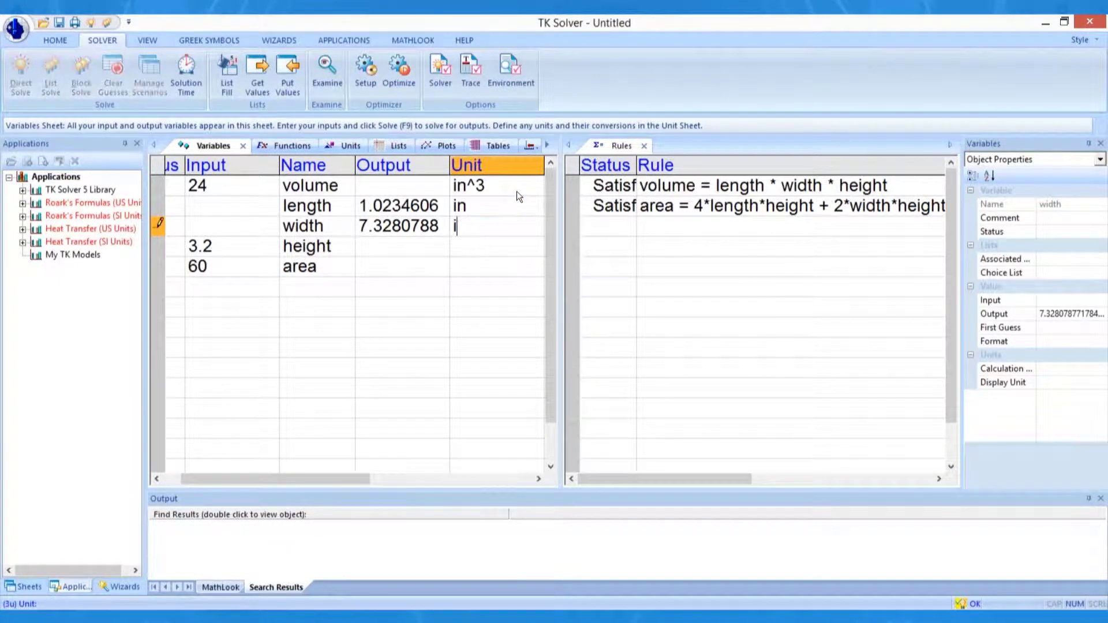
pyautogui.press('Return')
pyautogui.press('Down')
pyautogui.write('in')
pyautogui.press('Return')
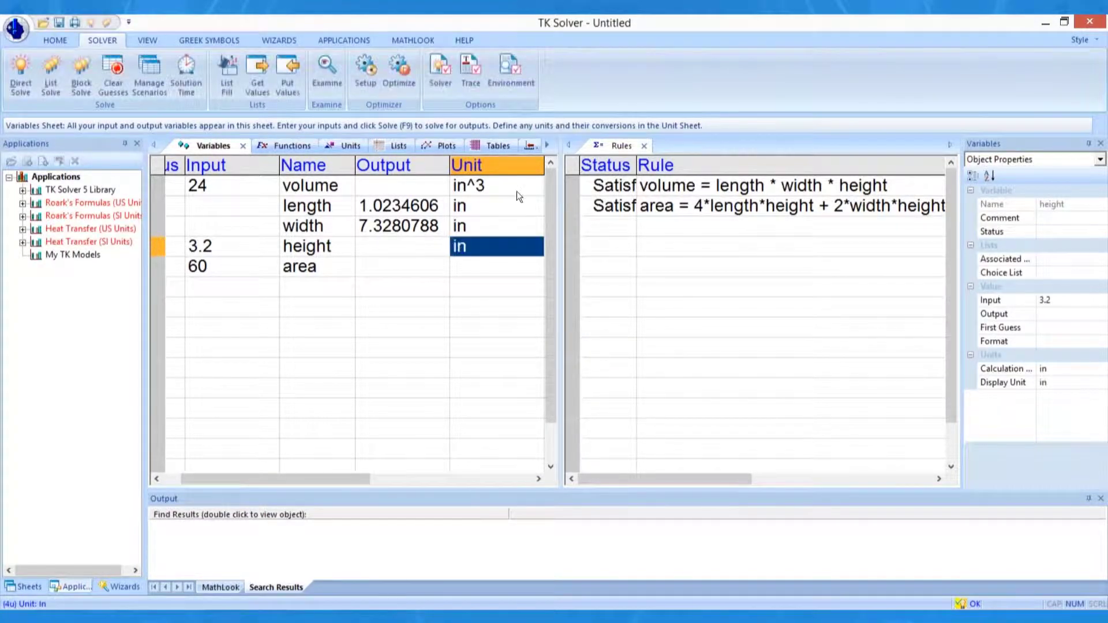
# Give area the unit in^2, correcting the mistaken in entry.
pyautogui.press('Down')
pyautogui.write('in')
pyautogui.press('Return')
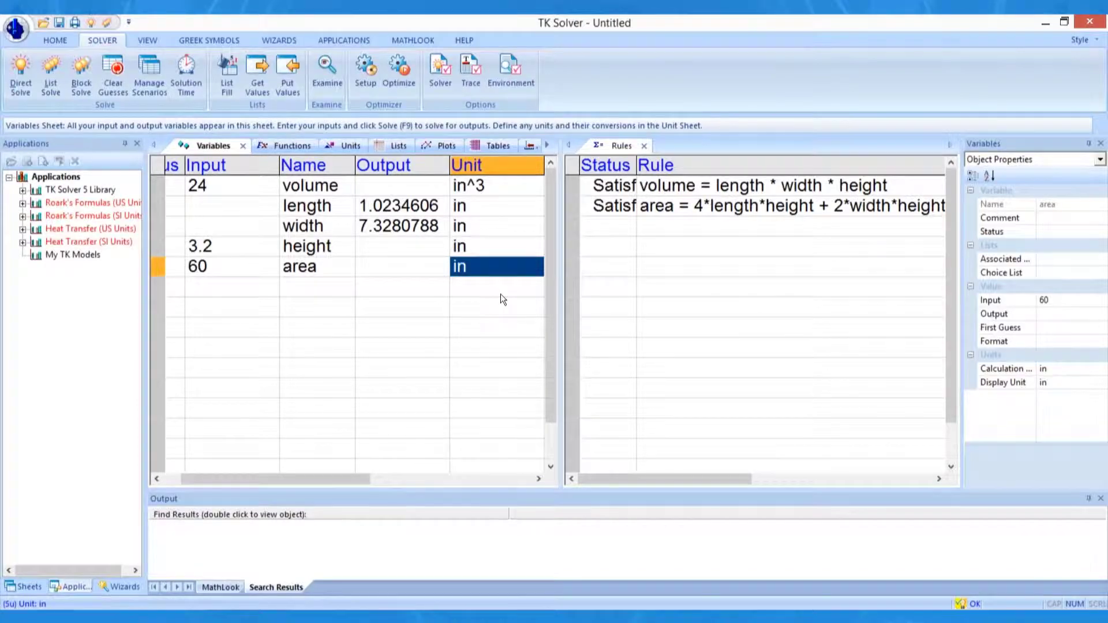
pyautogui.press('BackSpace')
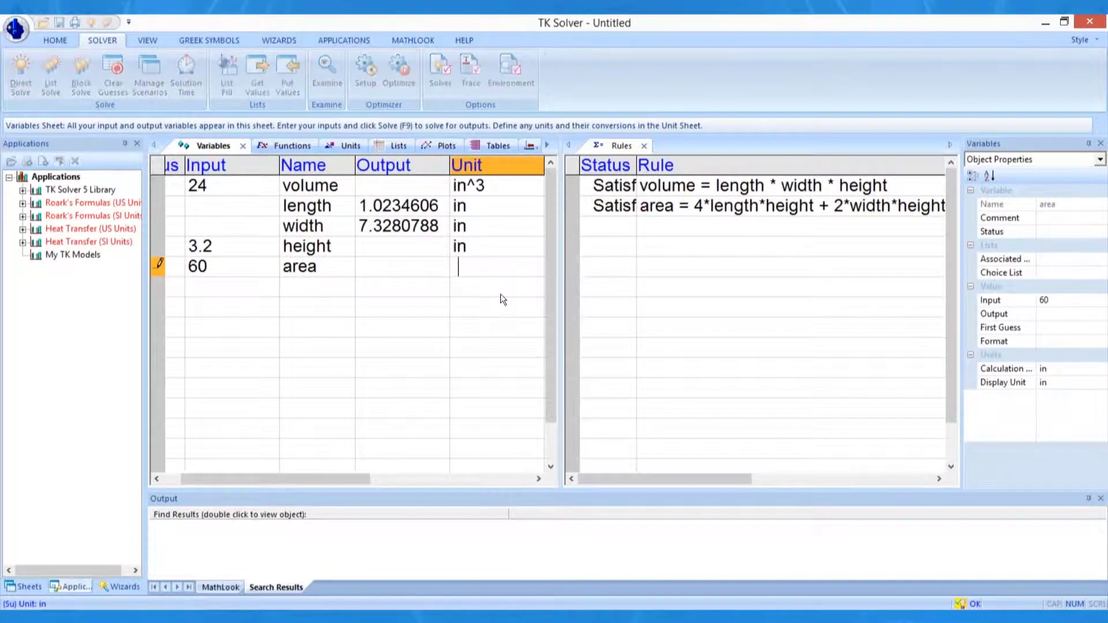
pyautogui.press('Return')
pyautogui.write('in^2')
pyautogui.press('Return')
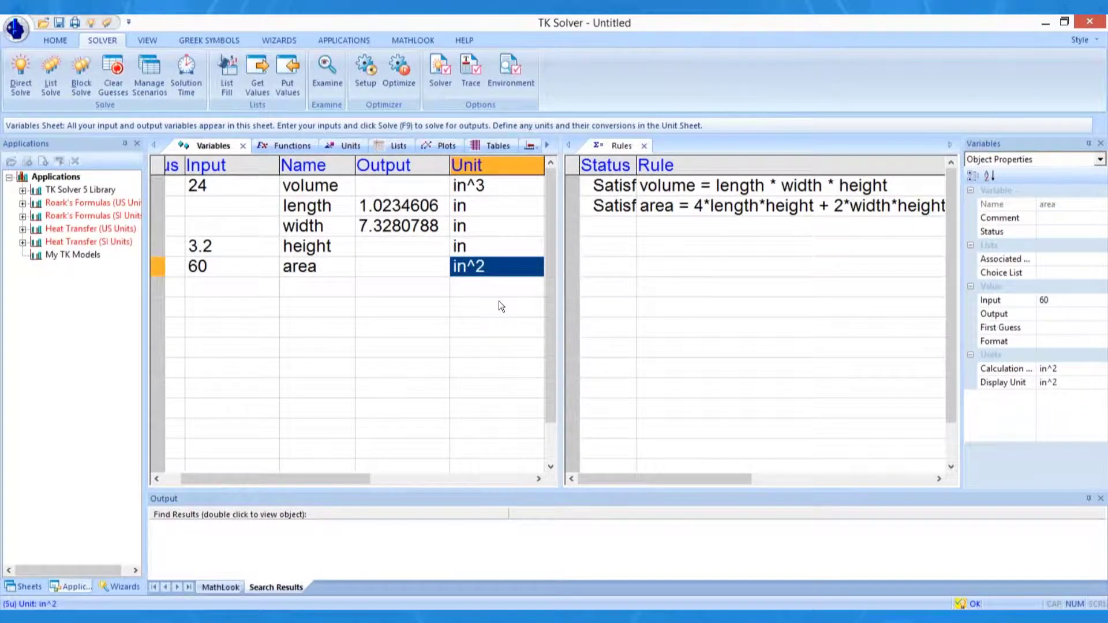
pyautogui.click(523, 330)
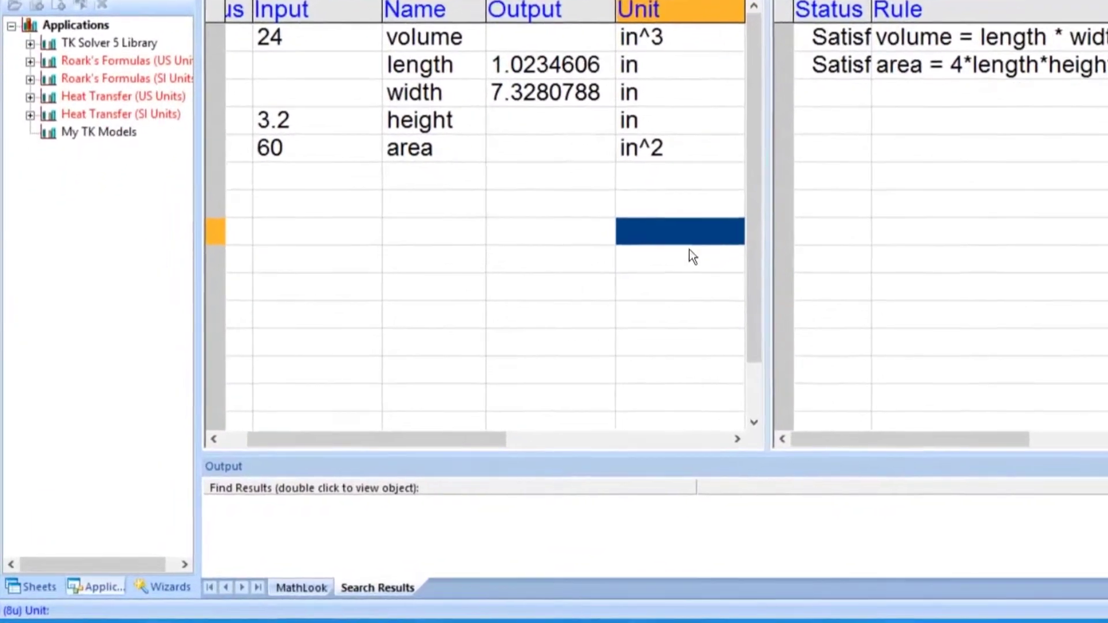
# Open the Units sheet from the sheet list and hide the Sheet Explorer pane.
pyautogui.click(36, 587)
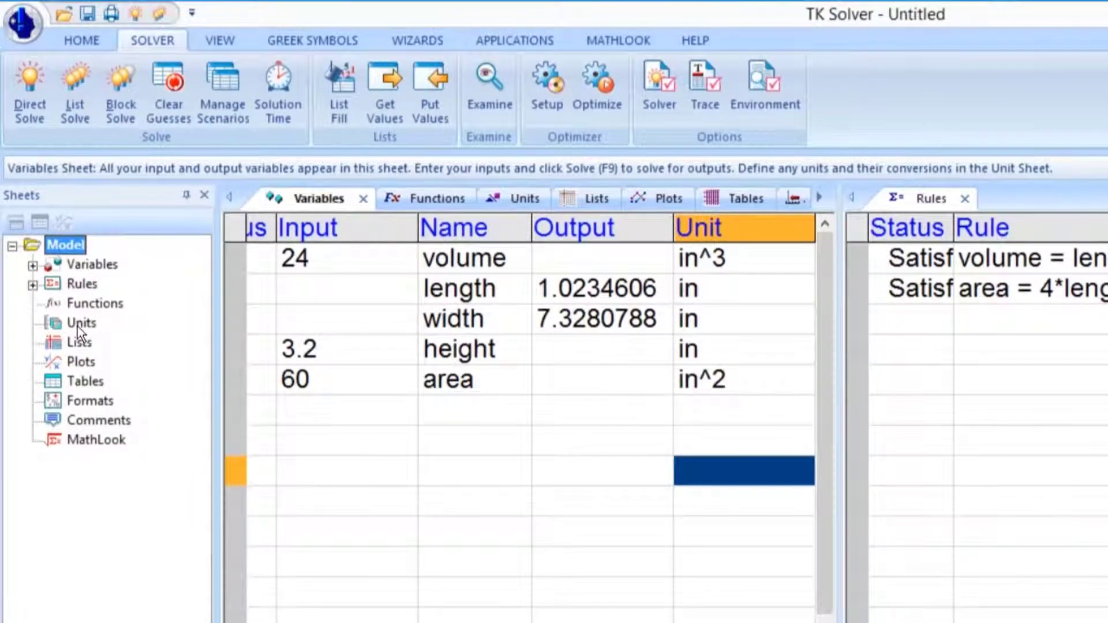
pyautogui.click(80, 325)
pyautogui.click(80, 332)
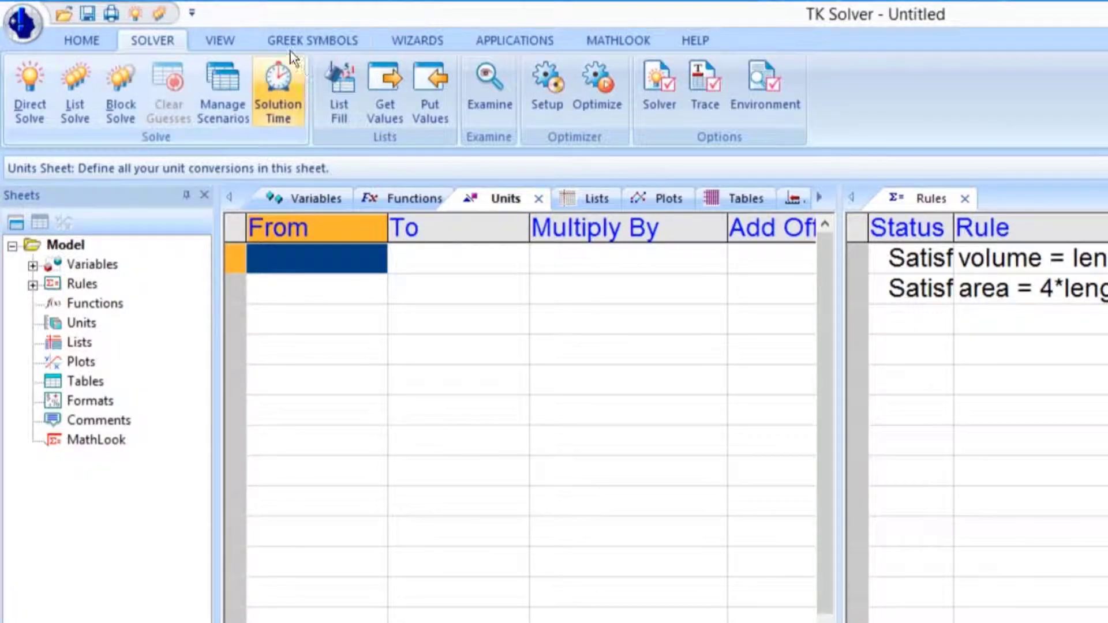
pyautogui.click(215, 38)
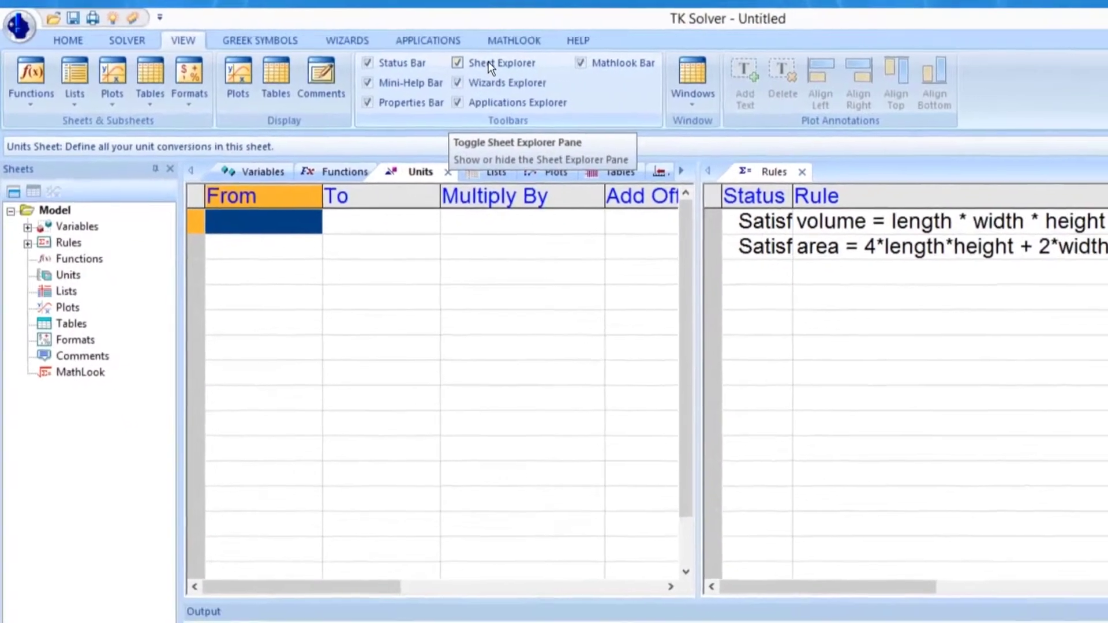
pyautogui.click(561, 67)
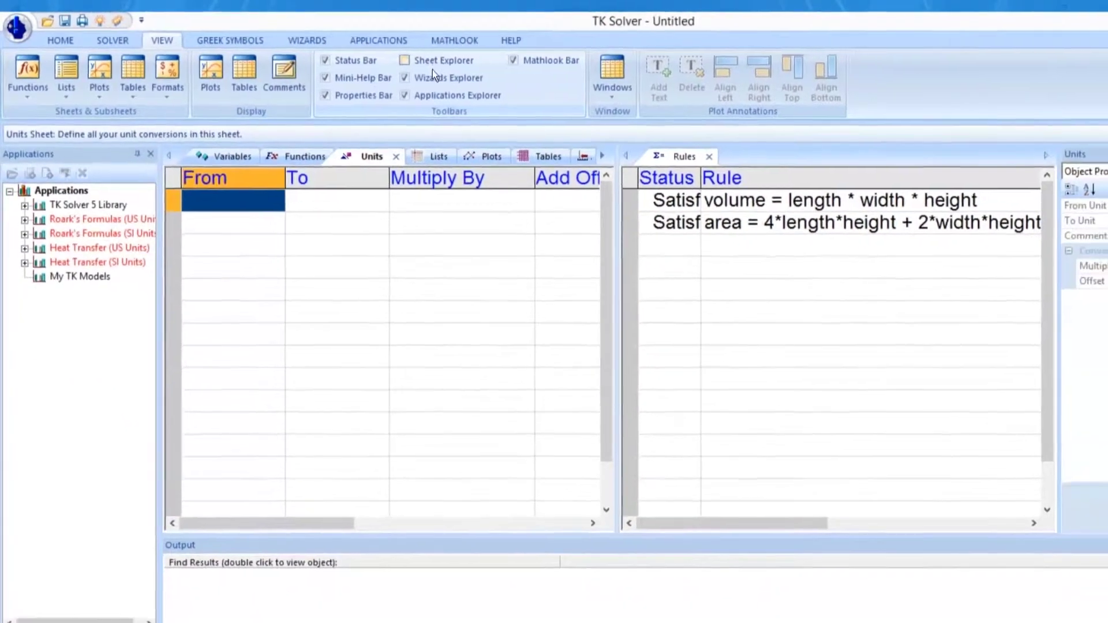
# Hide the Wizards Explorer and Applications Explorer panes.
pyautogui.click(393, 74)
pyautogui.click(390, 92)
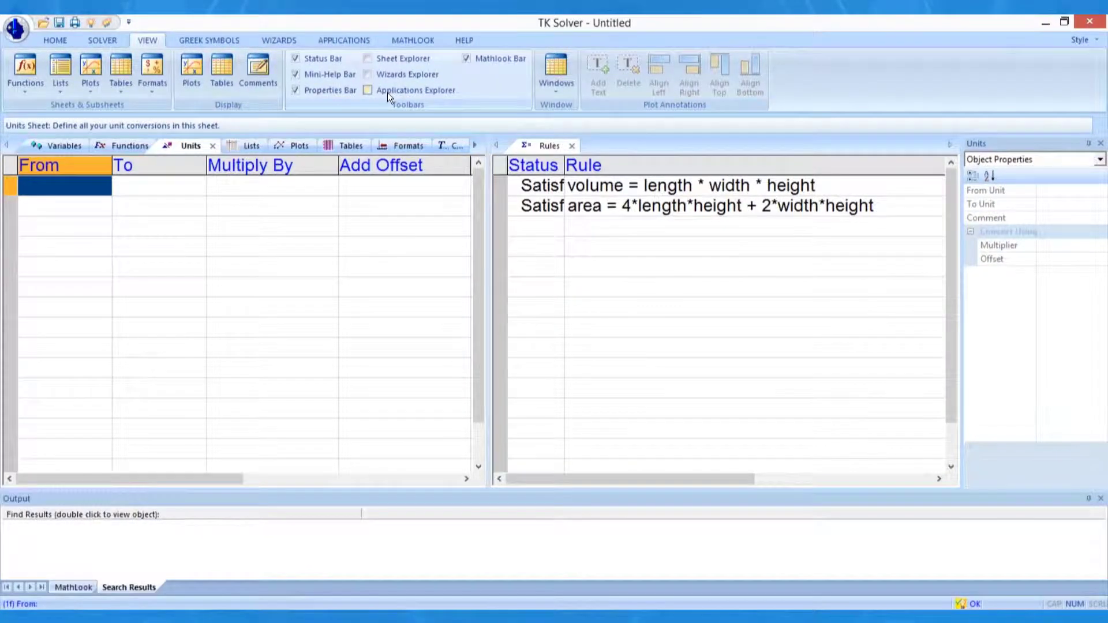
# Add Units rows converting in to mm by 25.4 and cm to mm by 10.
pyautogui.click(80, 192)
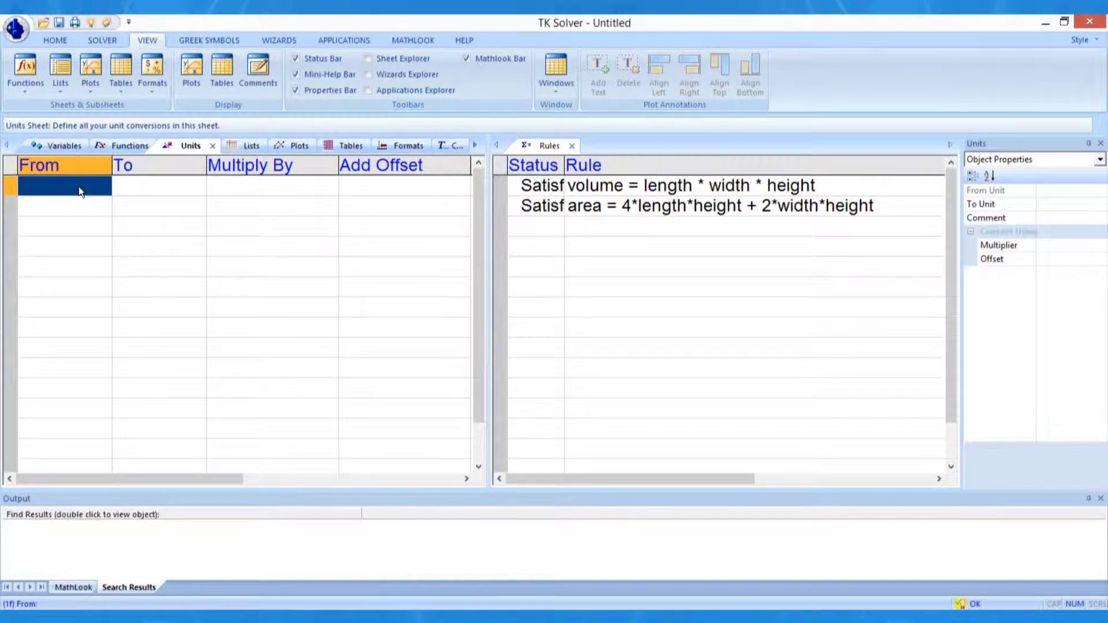
pyautogui.write('in')
pyautogui.press('Return')
pyautogui.press('Tab')
pyautogui.write('mm')
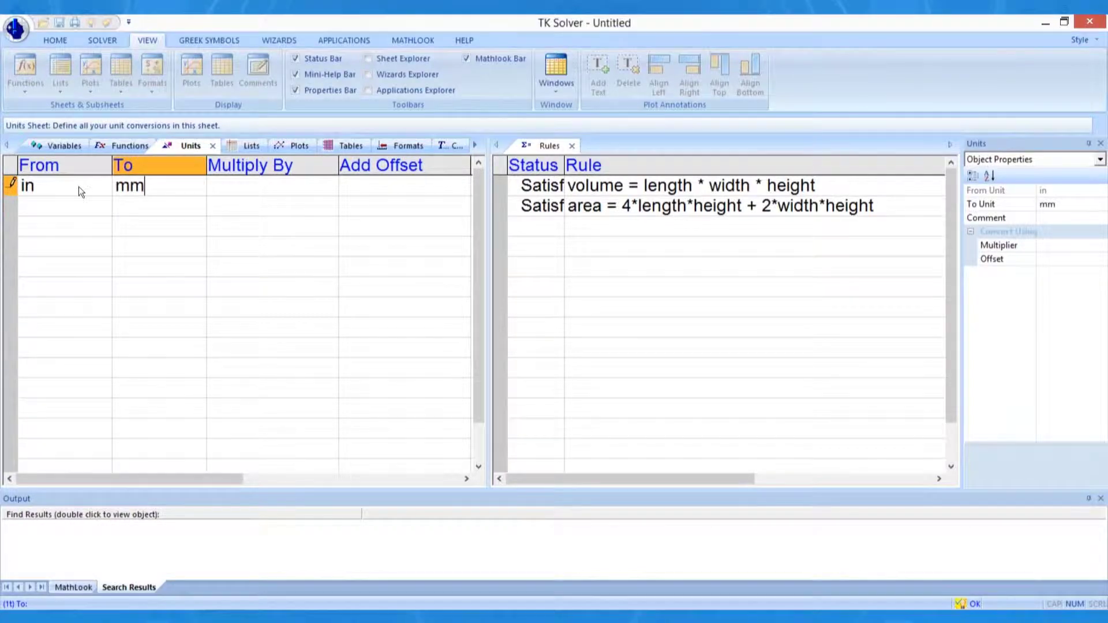
pyautogui.press('Return')
pyautogui.press('Tab')
pyautogui.write('2')
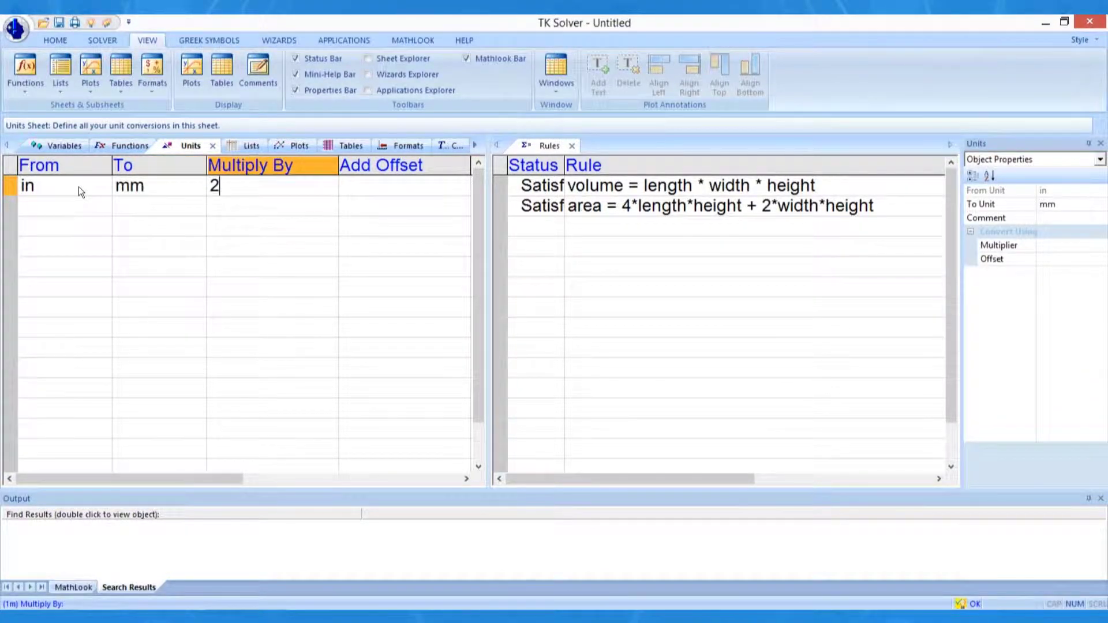
pyautogui.write('5.4')
pyautogui.press('Return')
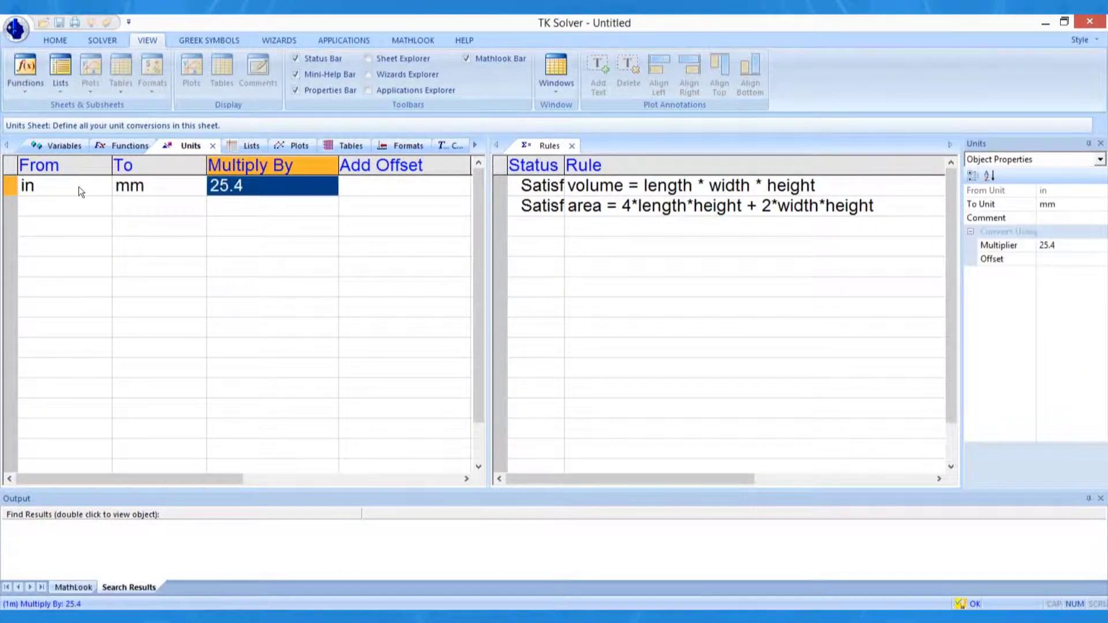
pyautogui.press('Down')
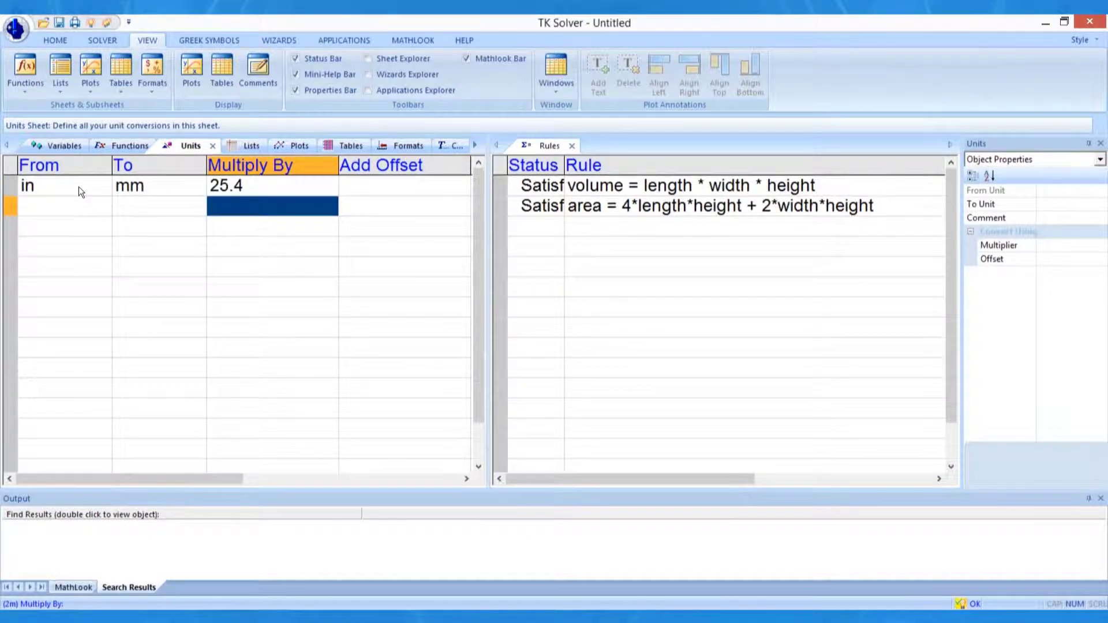
pyautogui.press('Left')
pyautogui.press('Left')
pyautogui.write('cm')
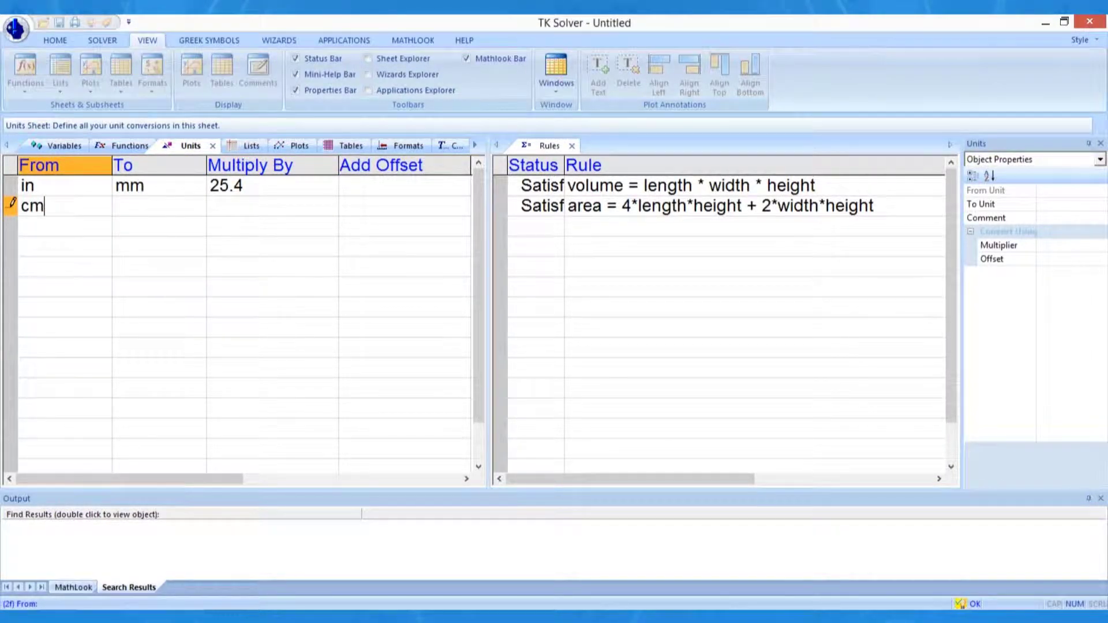
pyautogui.press('Return')
pyautogui.press('Right')
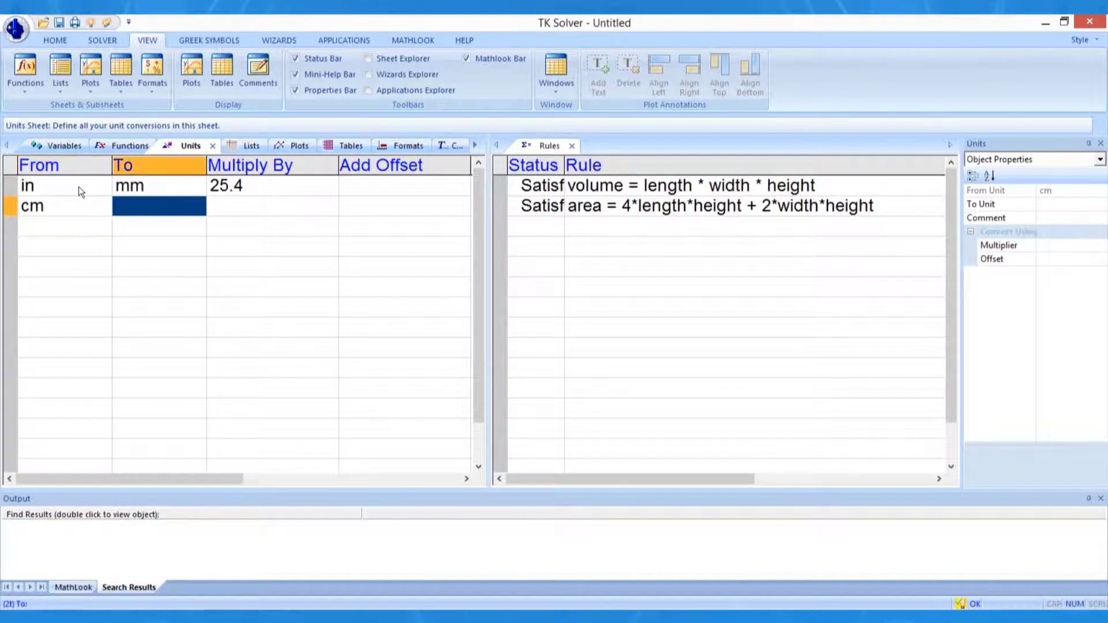
pyautogui.write('mm')
pyautogui.press('Return')
pyautogui.press('Right')
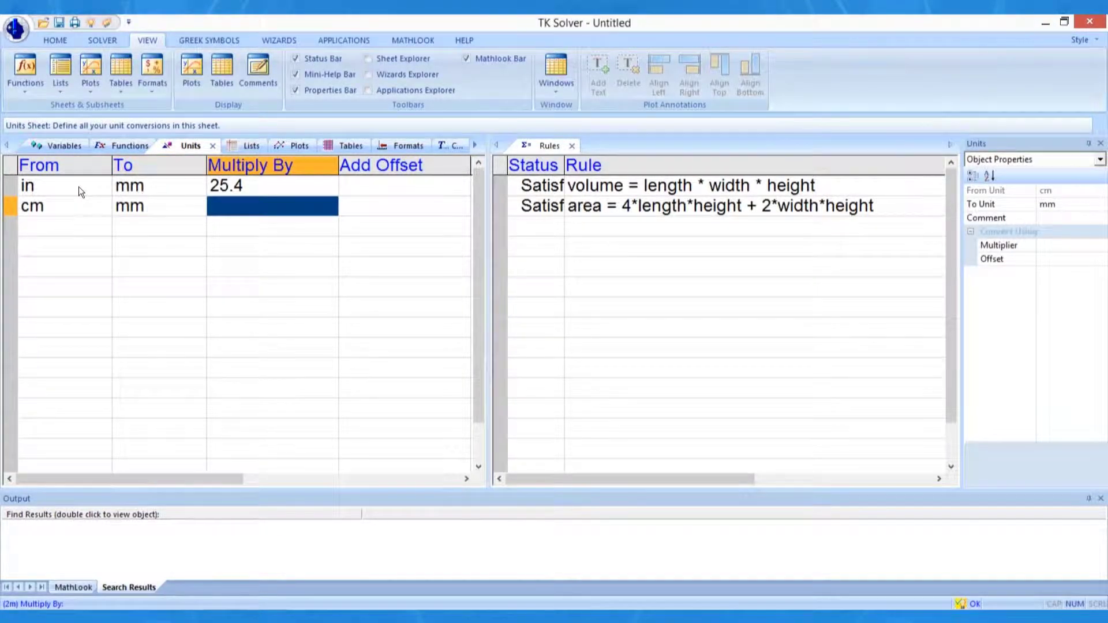
pyautogui.write('10')
pyautogui.press('Return')
# Add rows converting in^2 to mm^2 by 25.4^2 and in^3 to mm^3 by 25.4^3.
pyautogui.press('Down')
pyautogui.press('Home')
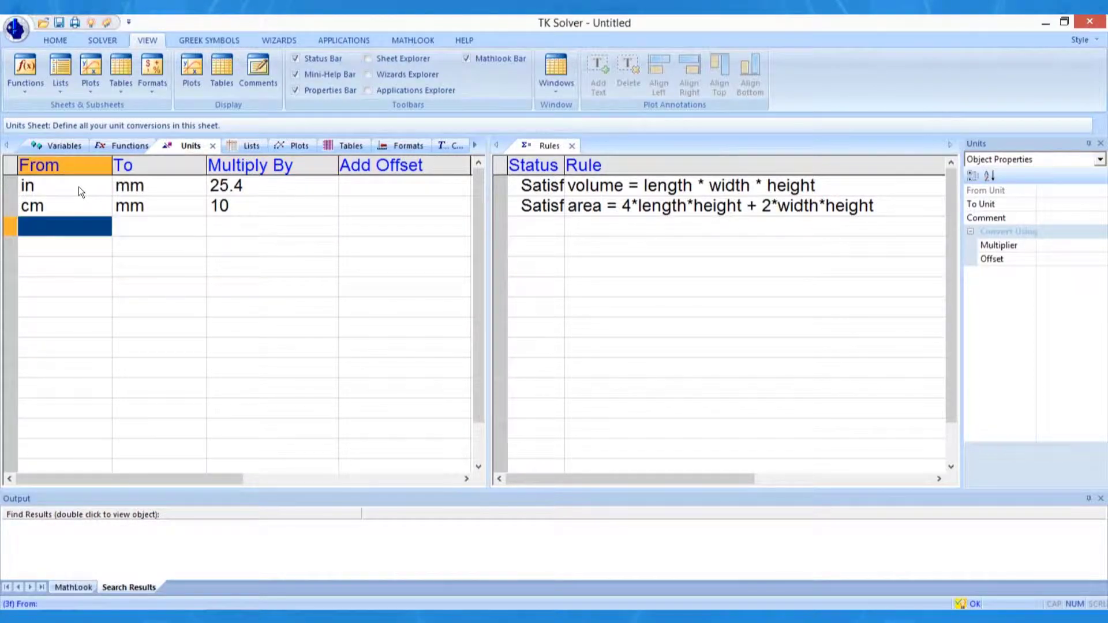
pyautogui.write('in^2')
pyautogui.press('Return')
pyautogui.press('Right')
pyautogui.write('mm^2')
pyautogui.press('Return')
pyautogui.press('Right')
pyautogui.write('2')
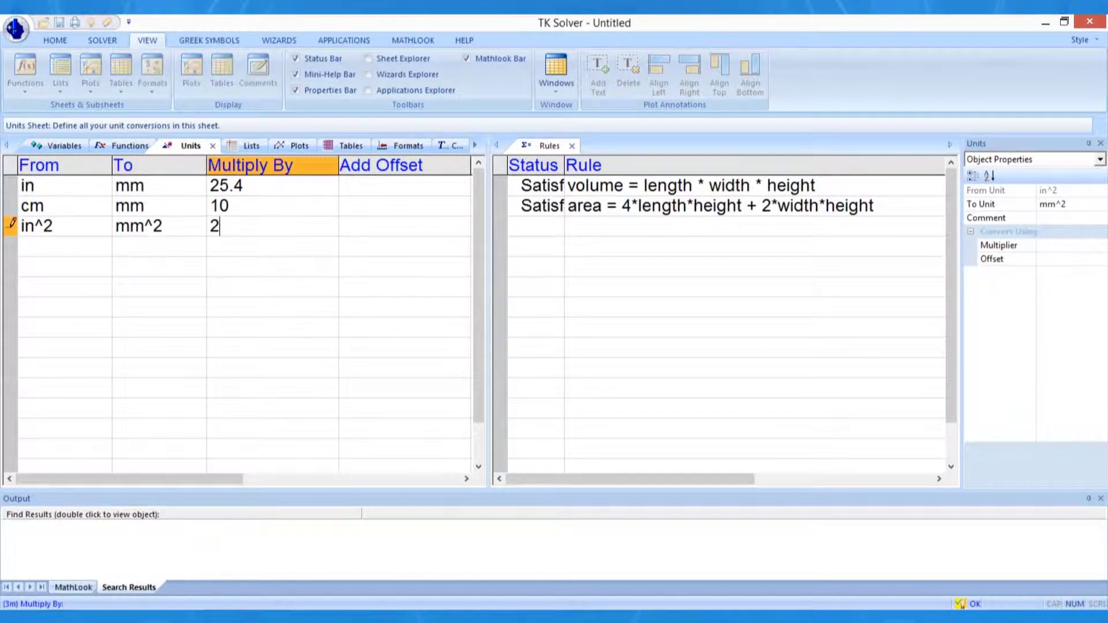
pyautogui.write('5.4^2')
pyautogui.press('Return')
pyautogui.press('Down')
pyautogui.press('Home')
pyautogui.write('in^3')
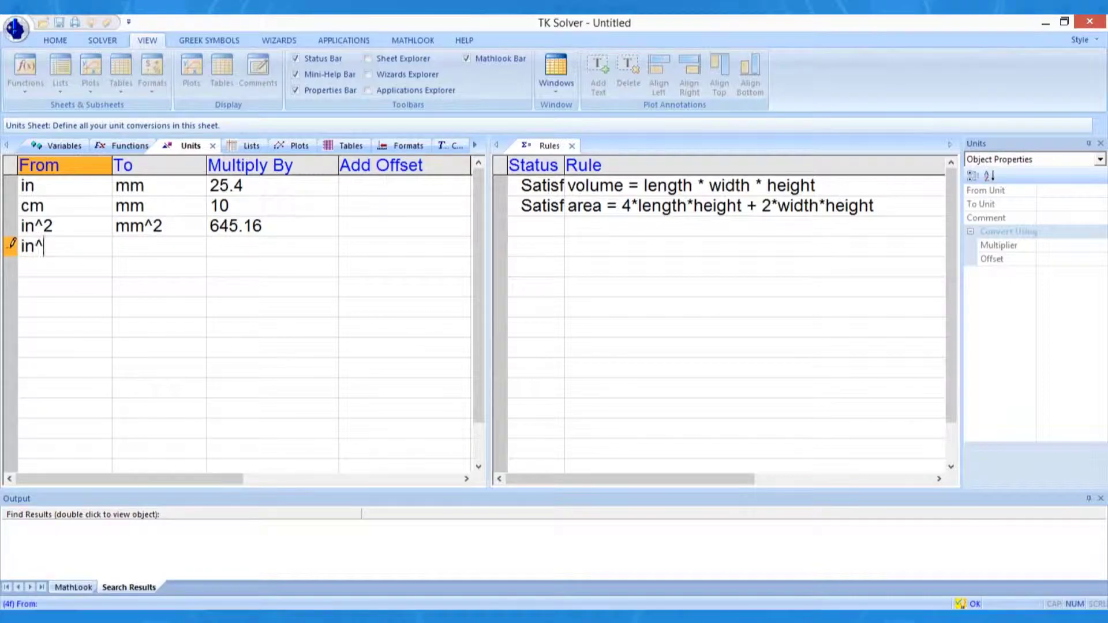
pyautogui.press('Return')
pyautogui.press('Right')
pyautogui.write('mm^3')
pyautogui.press('Return')
pyautogui.press('Right')
pyautogui.write('25.4^3')
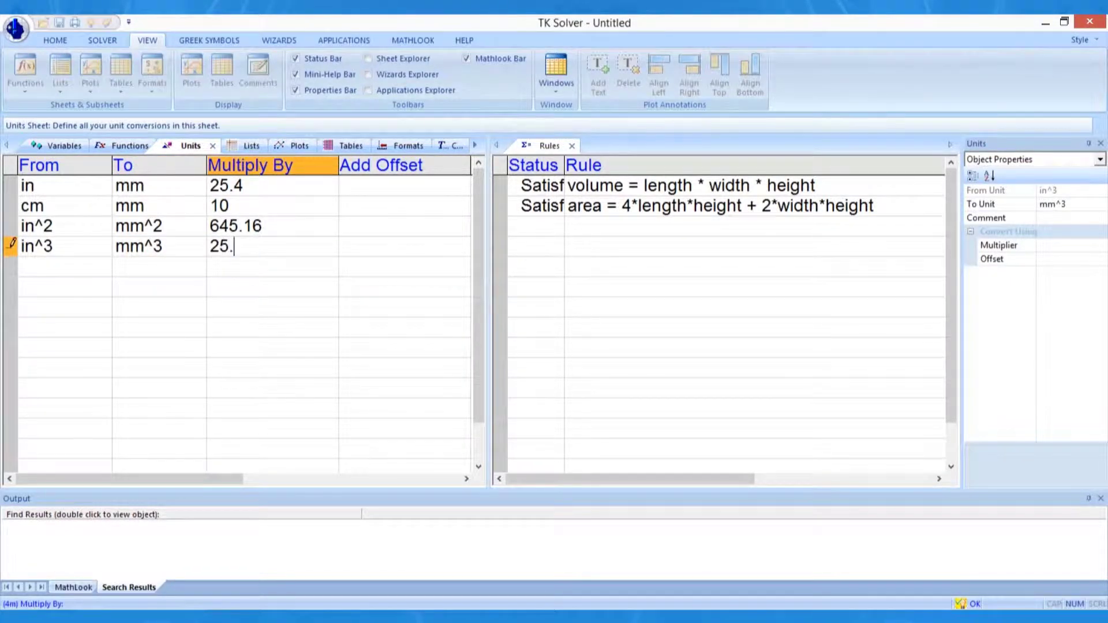
pyautogui.press('Return')
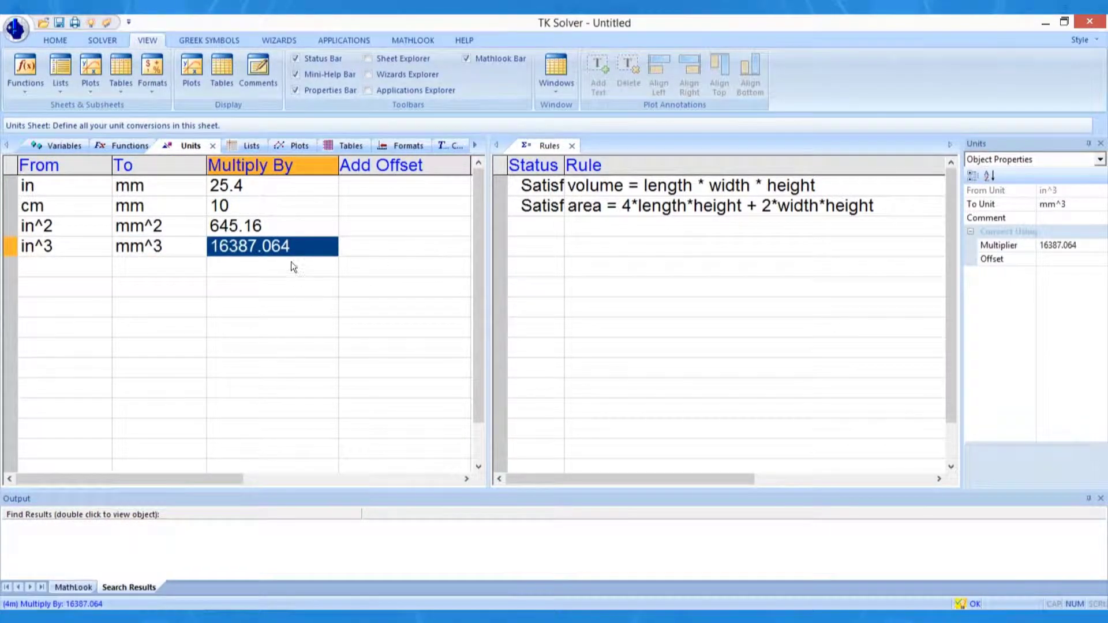
# Dock the Units sheet beside Rules and bring up the Variables sheet.
pyautogui.moveTo(188, 146); pyautogui.dragTo(618, 151)
pyautogui.click(6, 145)
pyautogui.click(41, 146)
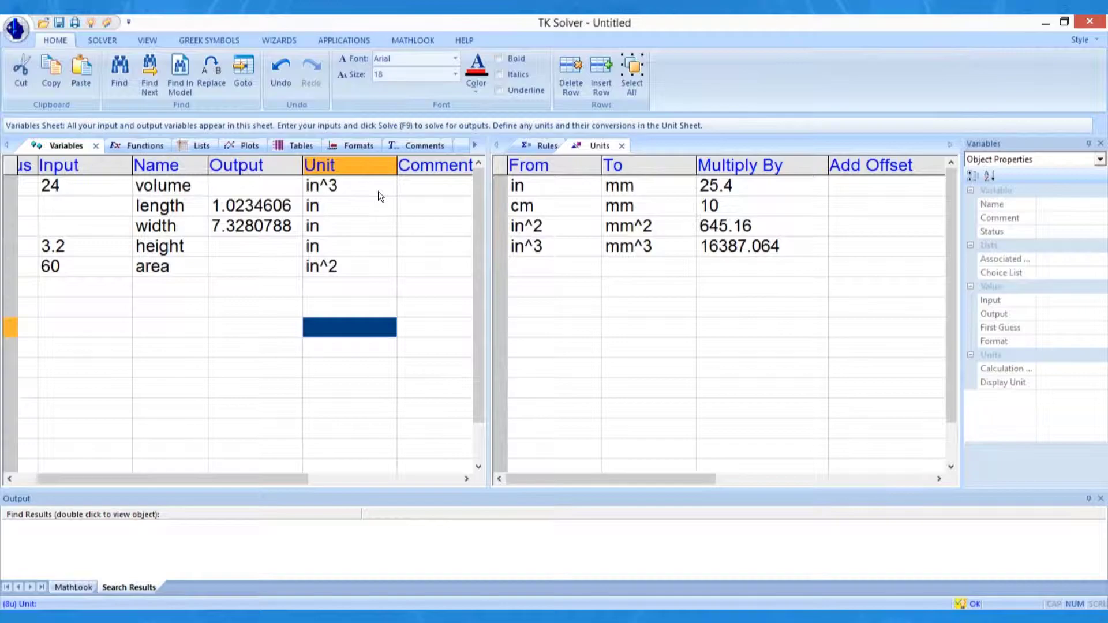
# Change length's unit to mm, width's to cm and area's to mm^2.
pyautogui.click(383, 214)
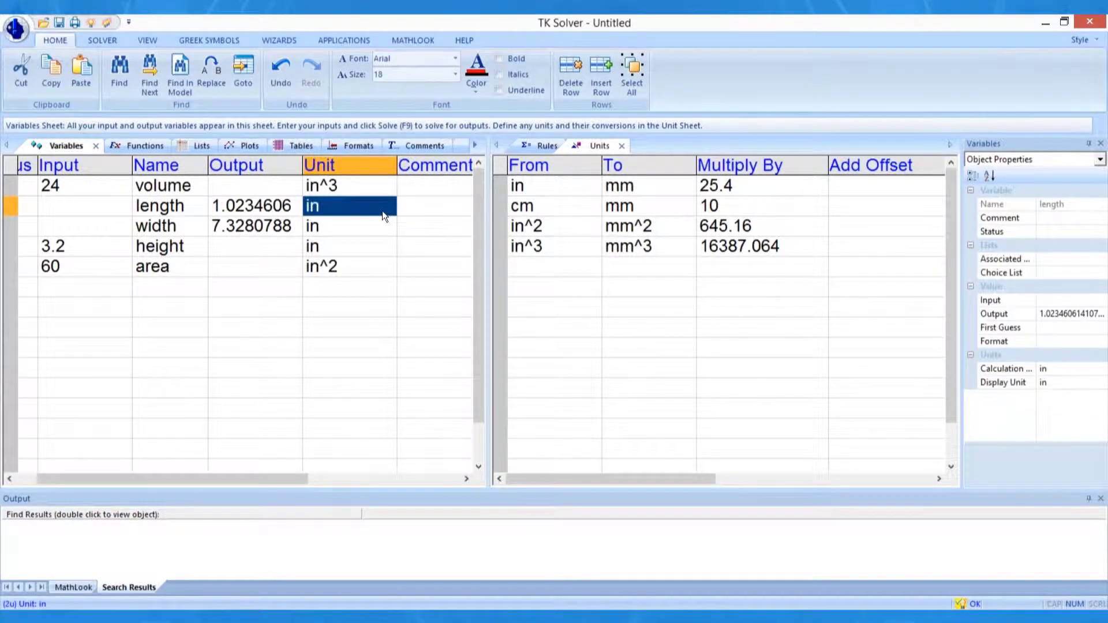
pyautogui.write('mm')
pyautogui.press('Return')
pyautogui.click(371, 230)
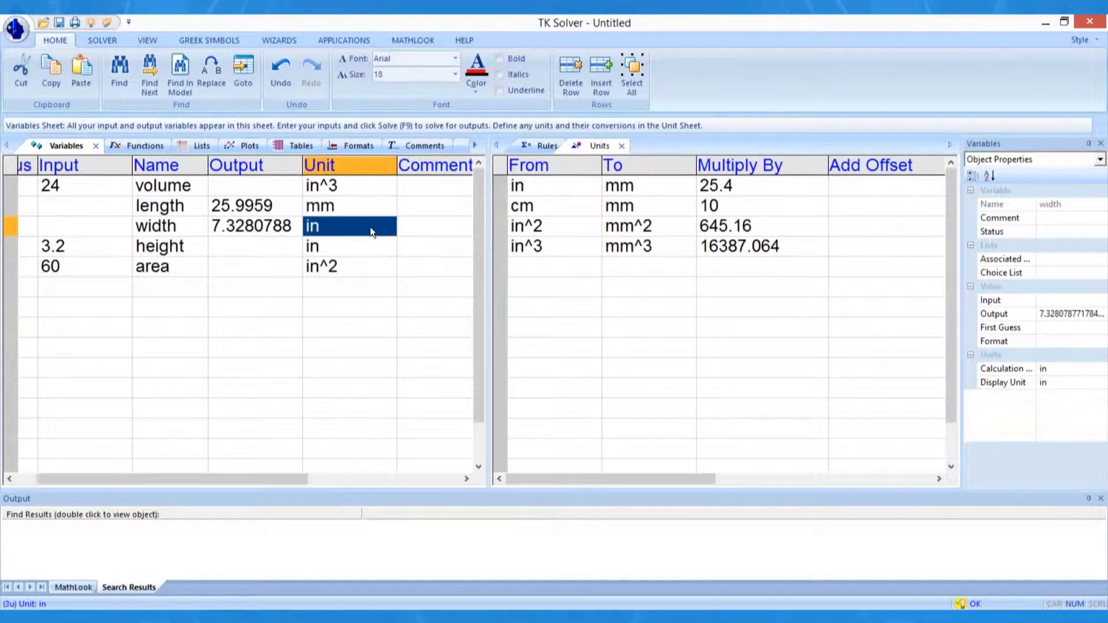
pyautogui.write('cm')
pyautogui.press('Return')
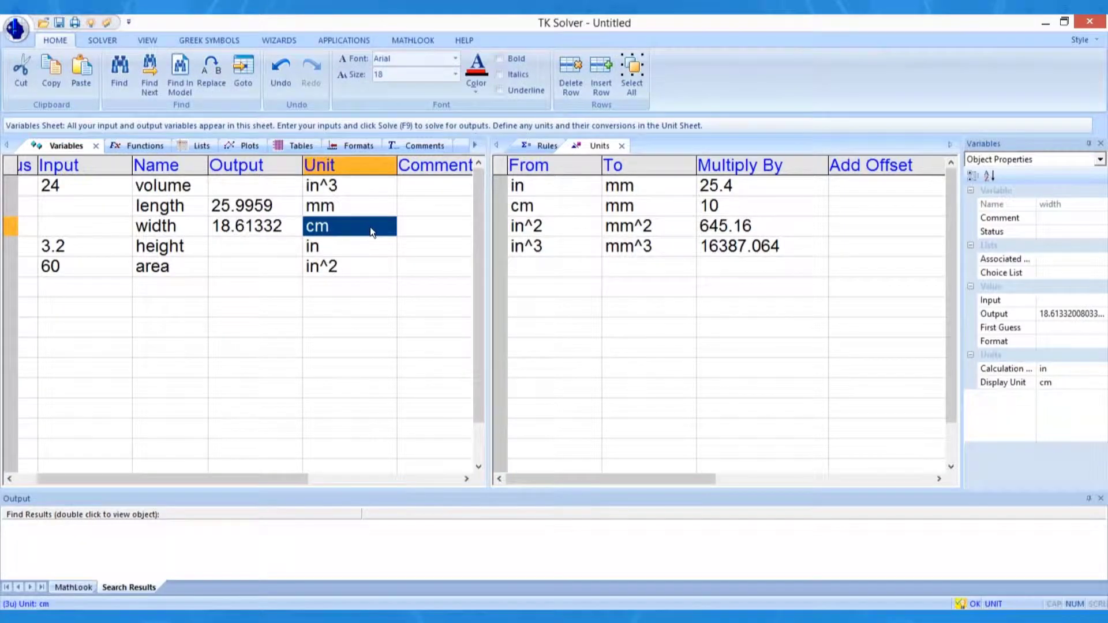
pyautogui.click(364, 266)
pyautogui.write('mm^2')
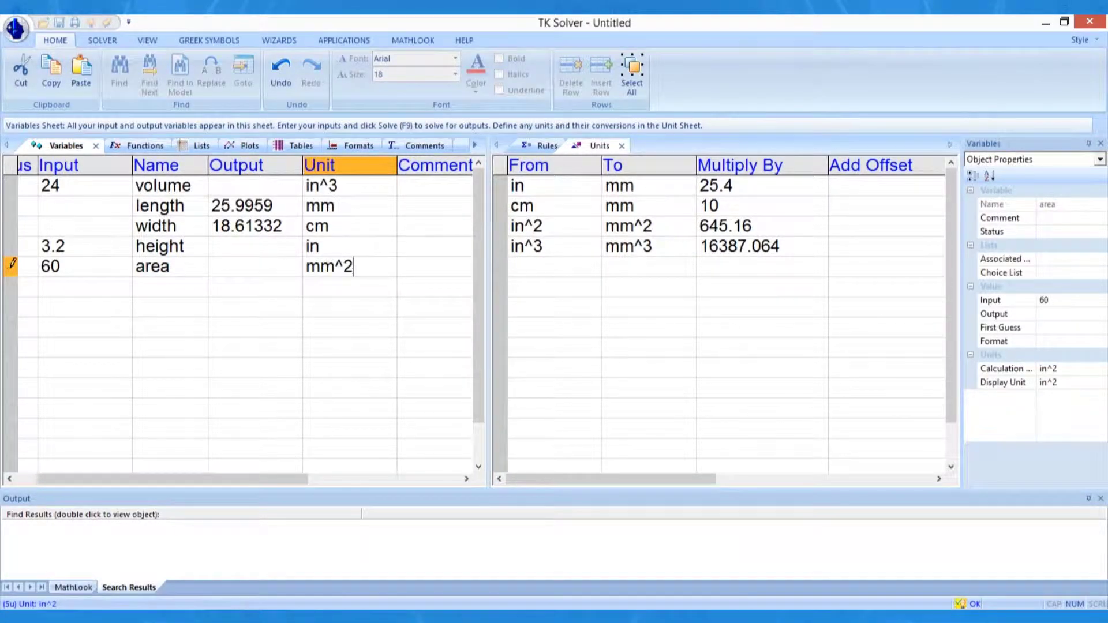
pyautogui.press('Return')
pyautogui.click(370, 231)
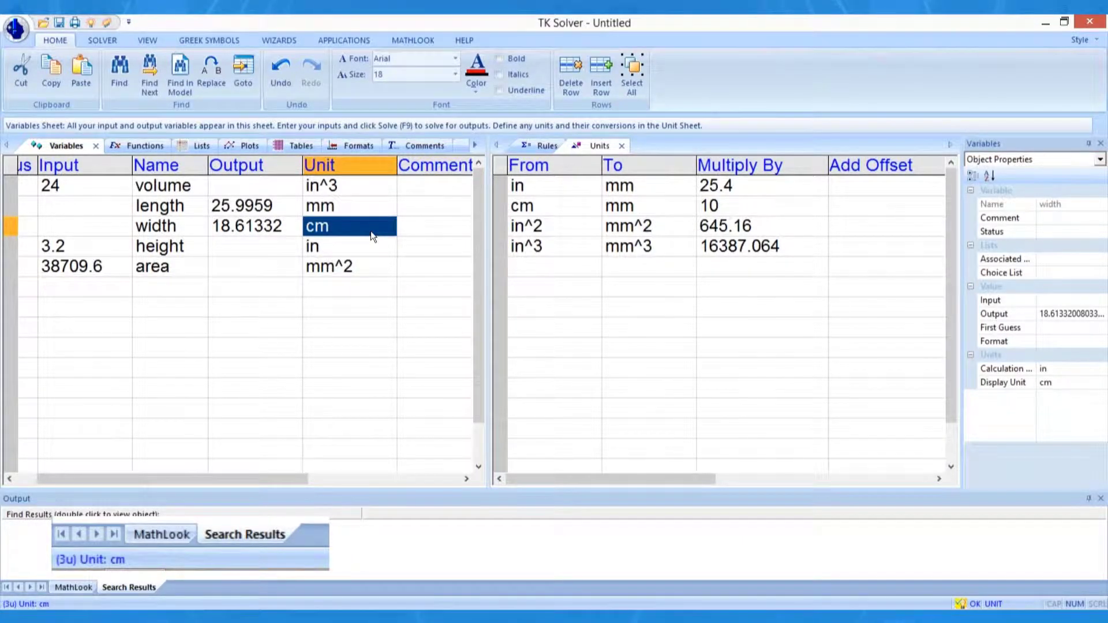
# Change volume's unit to cm^3, leaving its input flagged as ?24.
pyautogui.click(359, 185)
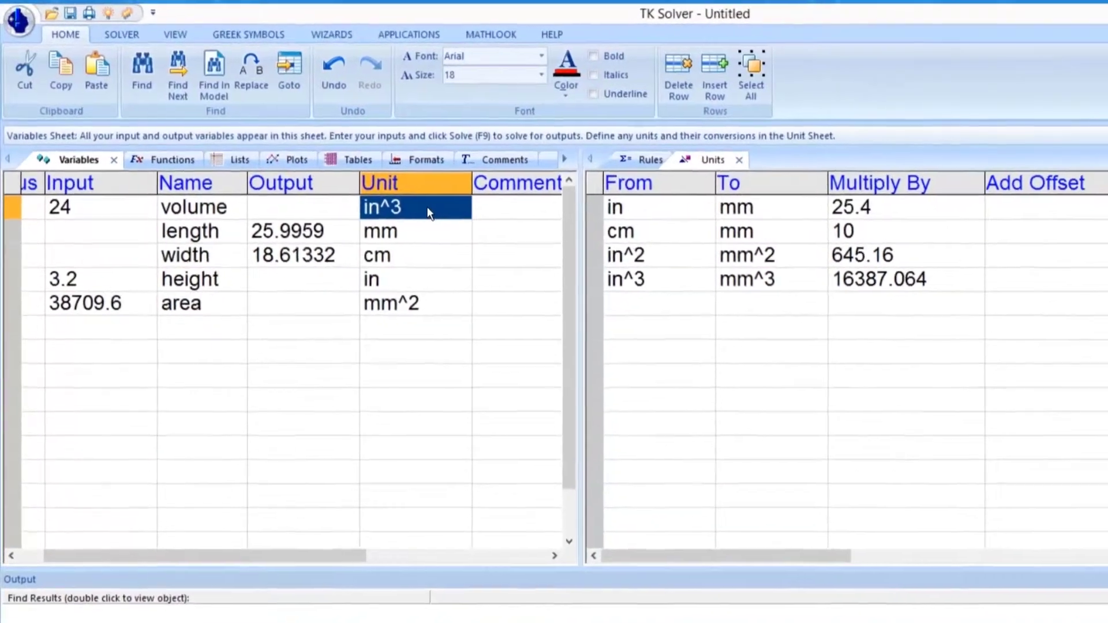
pyautogui.write('cm^3')
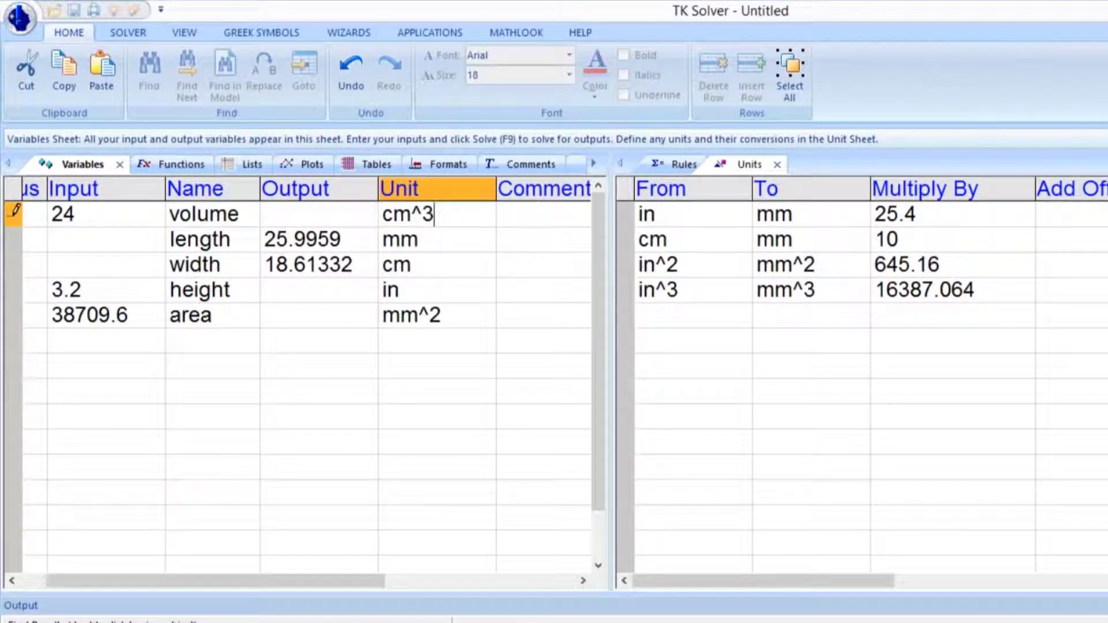
pyautogui.press('Return')
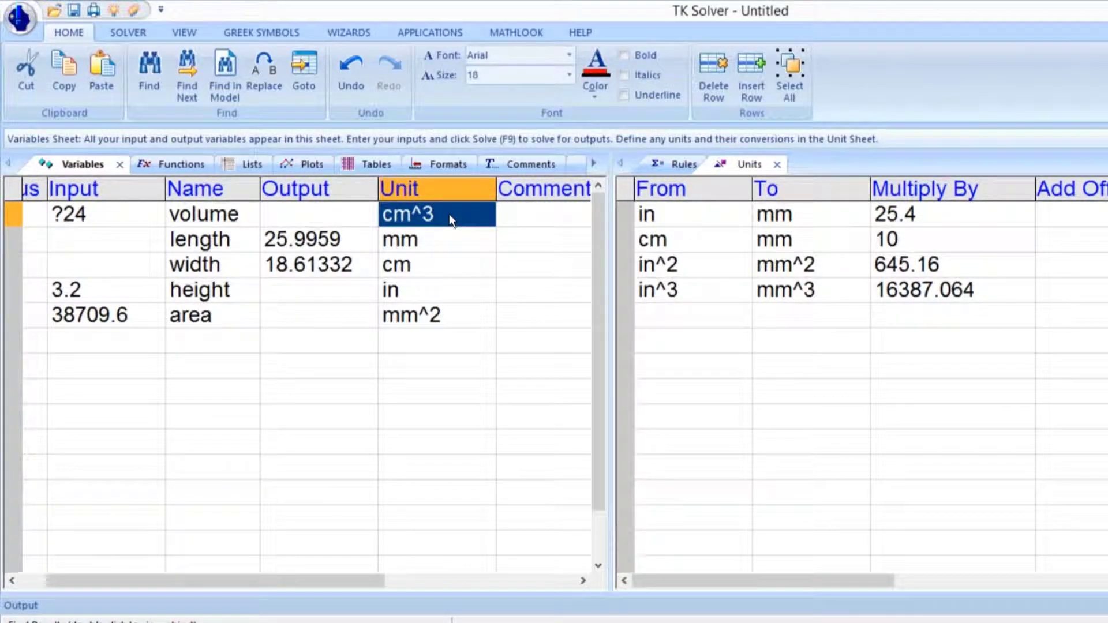
# Add a Units row converting in^3 to cm^3 by 2.54^3, so volume reads 393.28954 cm^3.
pyautogui.click(663, 316)
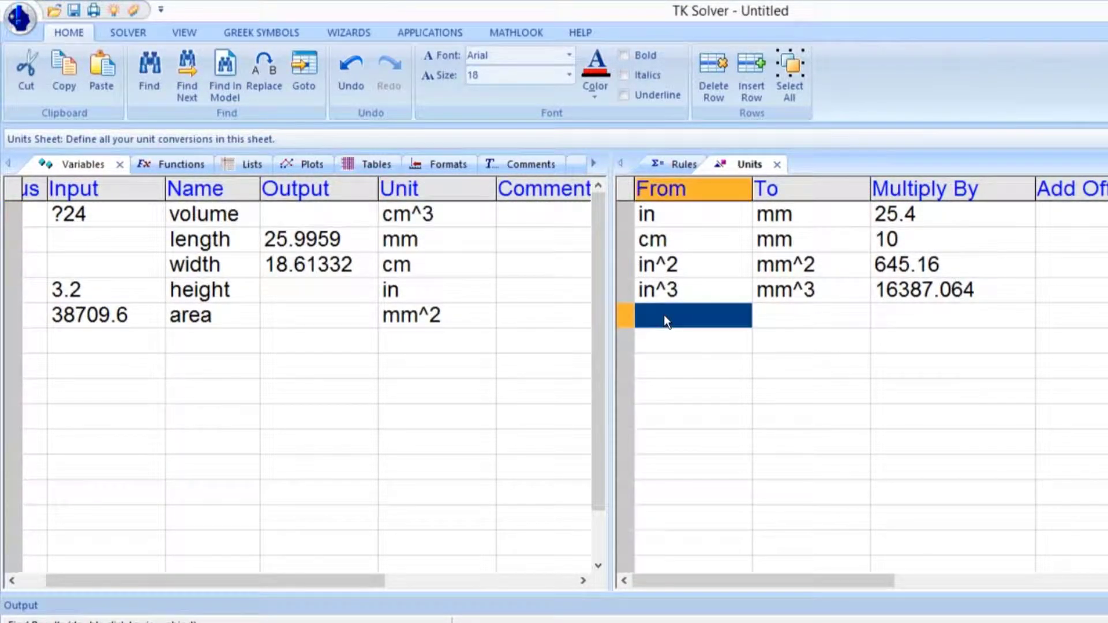
pyautogui.write('in^3')
pyautogui.press('Return')
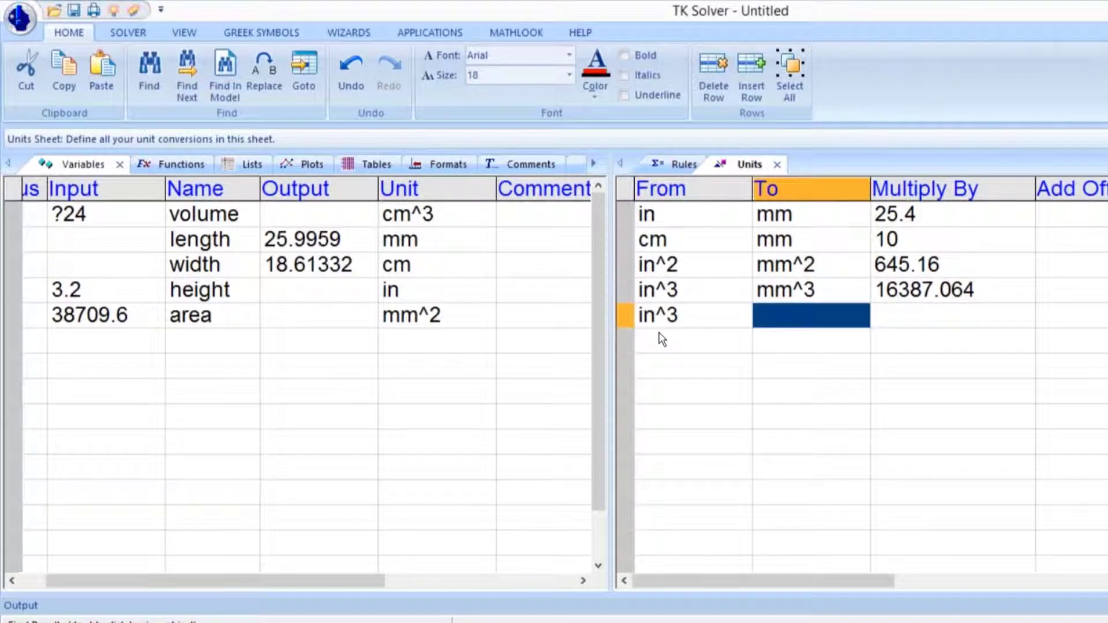
pyautogui.write('cm^3')
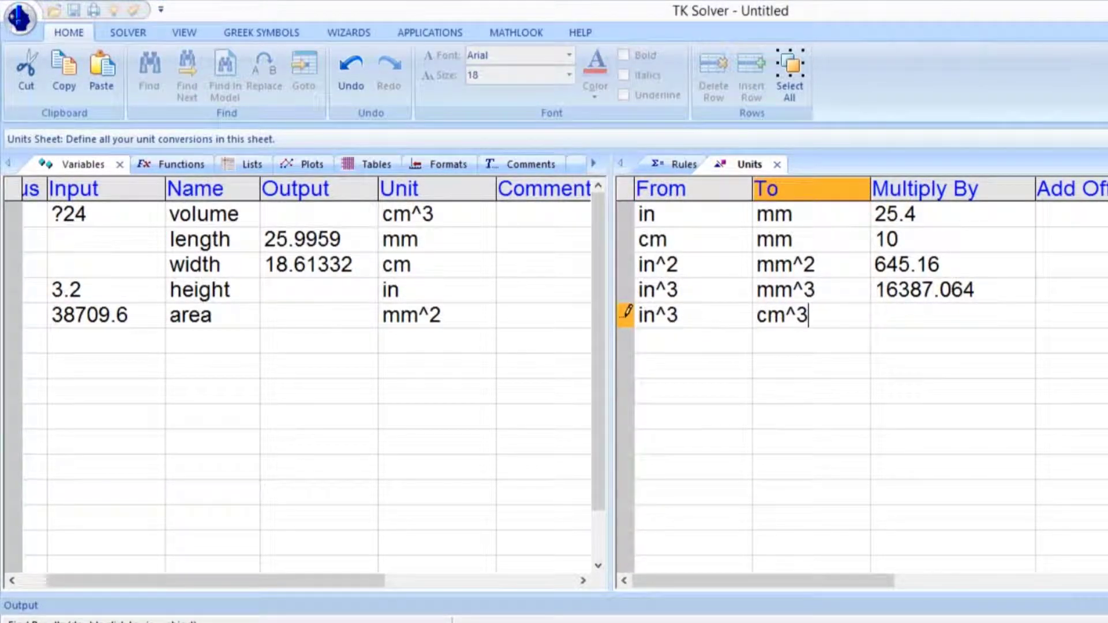
pyautogui.press('Return')
pyautogui.write('2.54^3')
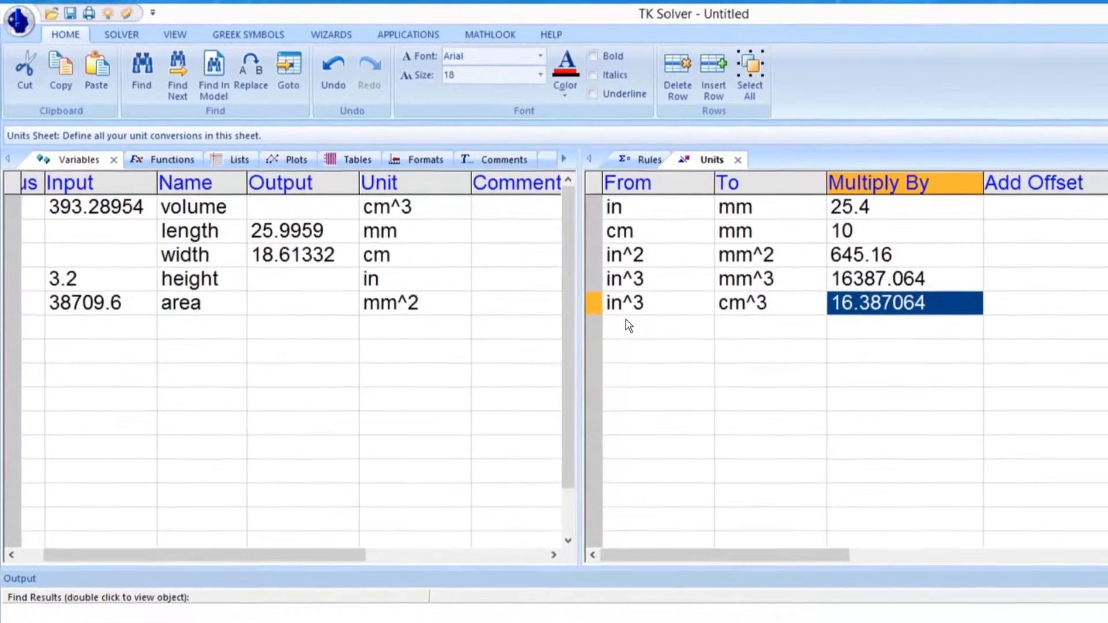
pyautogui.click(837, 343)
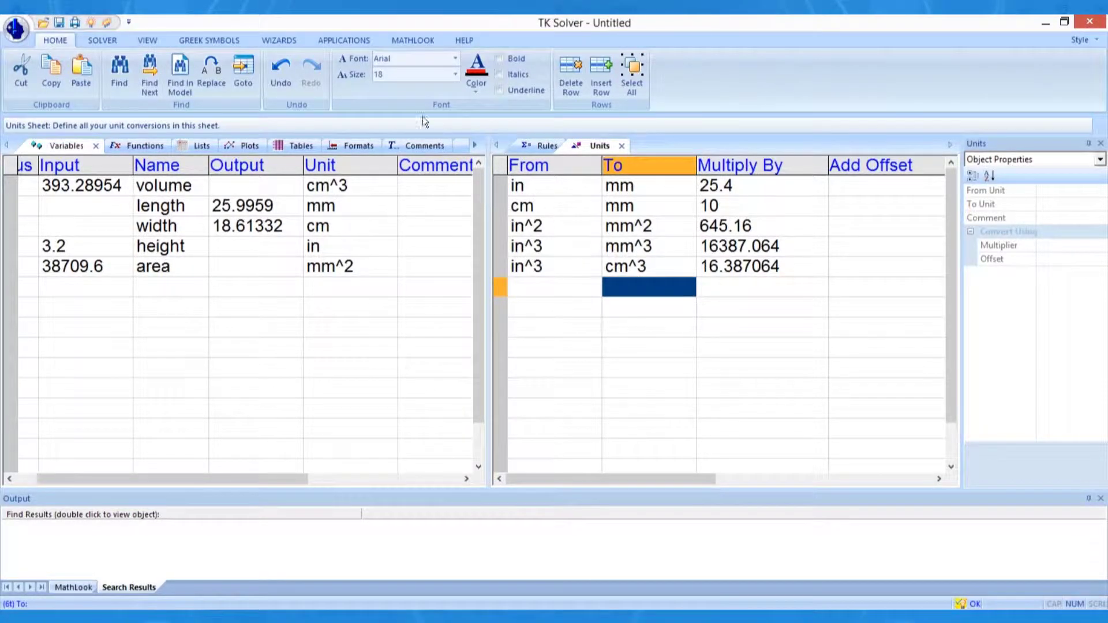
# Choose Aerospace Engineering from TK Library's Utilities > Units and Conversions for loading.
pyautogui.click(355, 43)
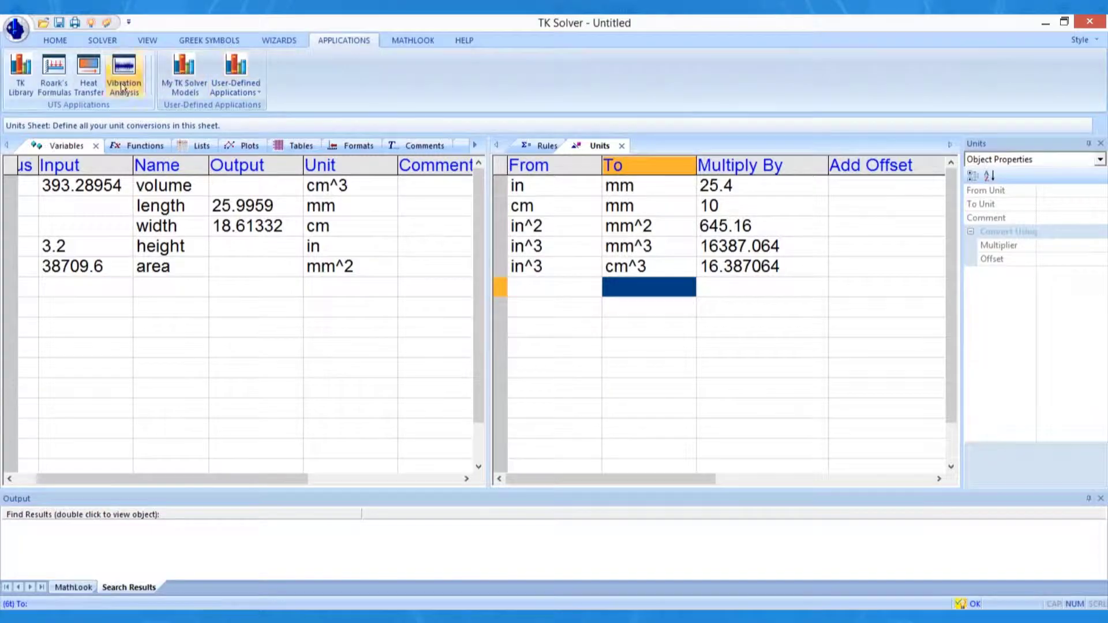
pyautogui.click(19, 91)
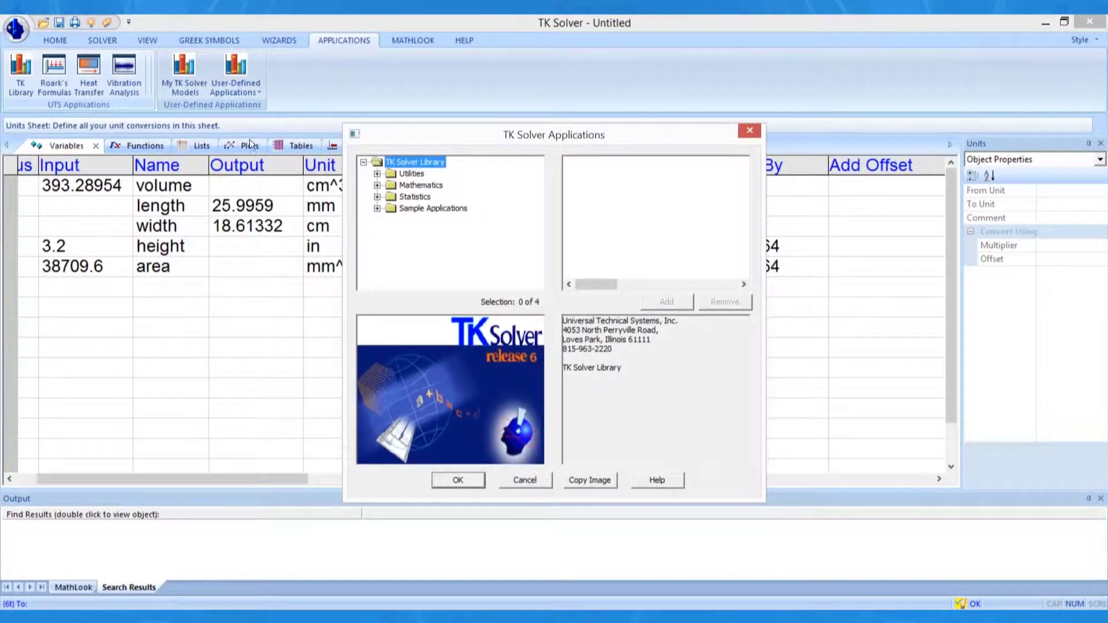
pyautogui.click(425, 173)
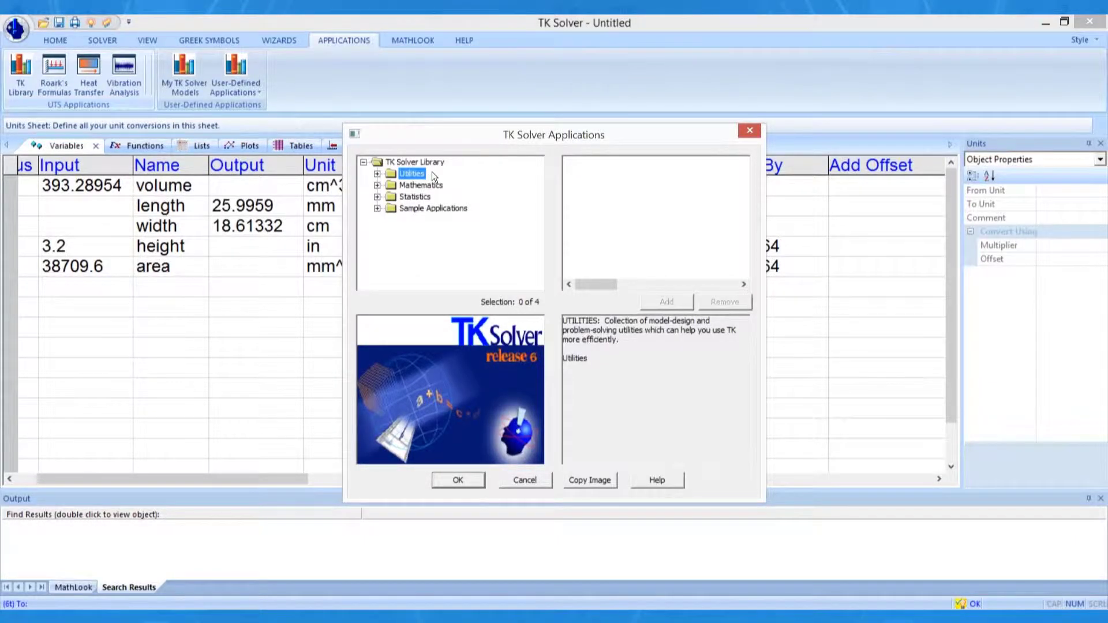
pyautogui.doubleClick(417, 173)
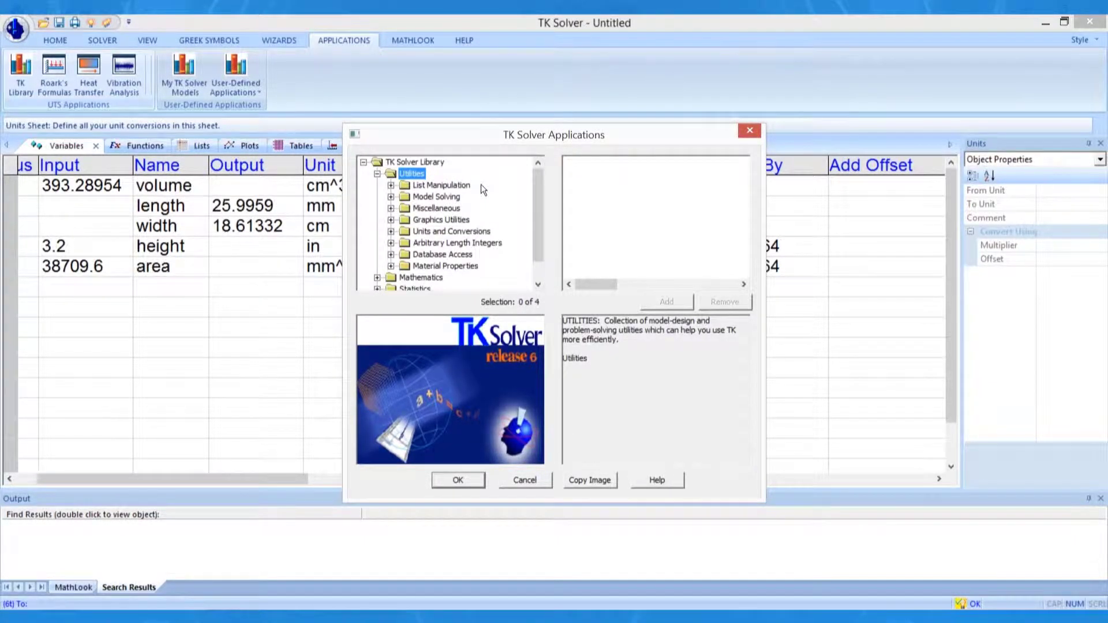
pyautogui.click(476, 233)
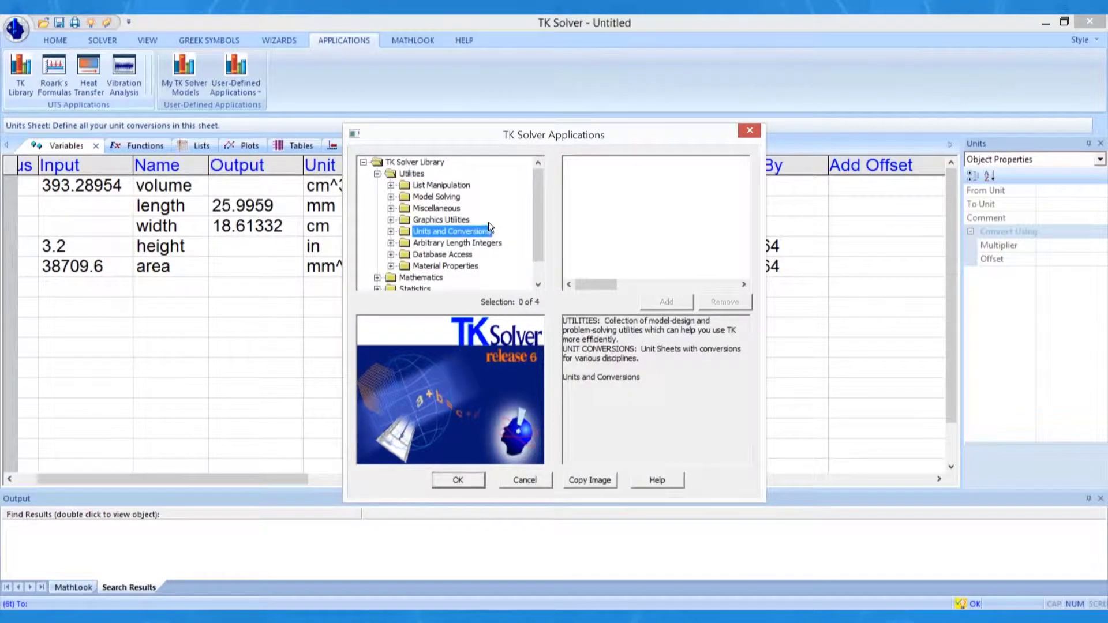
pyautogui.doubleClick(482, 230)
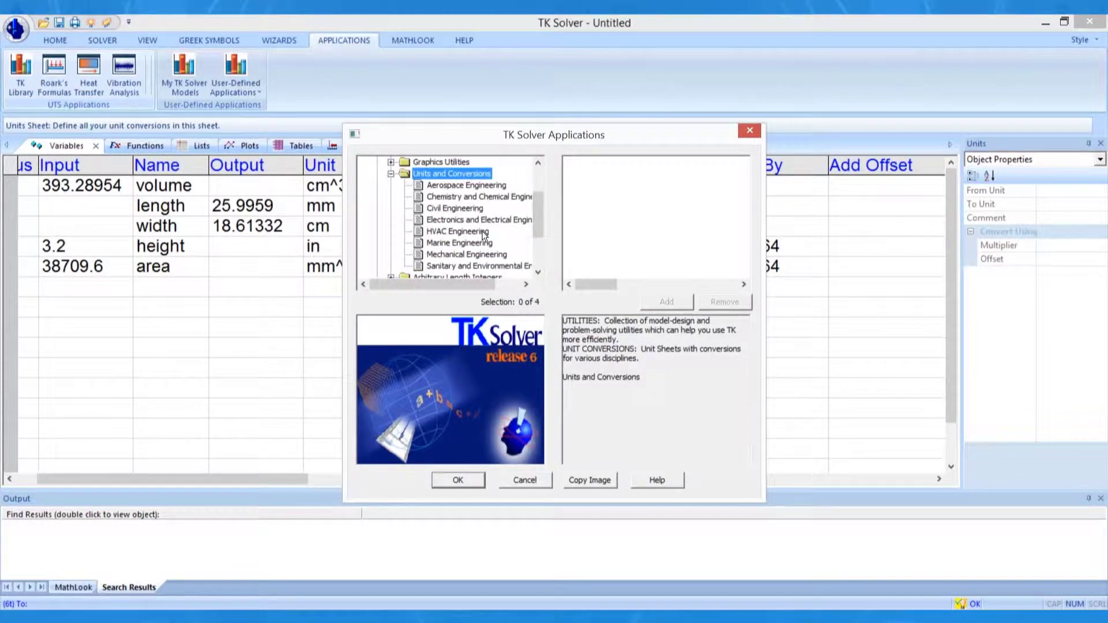
pyautogui.click(501, 185)
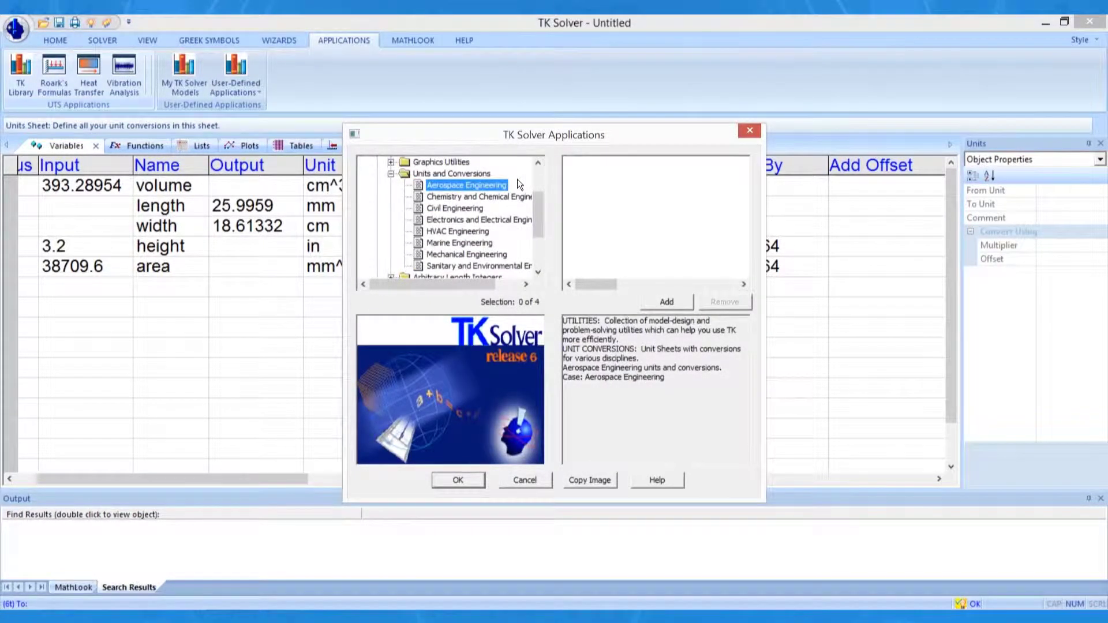
pyautogui.doubleClick(501, 184)
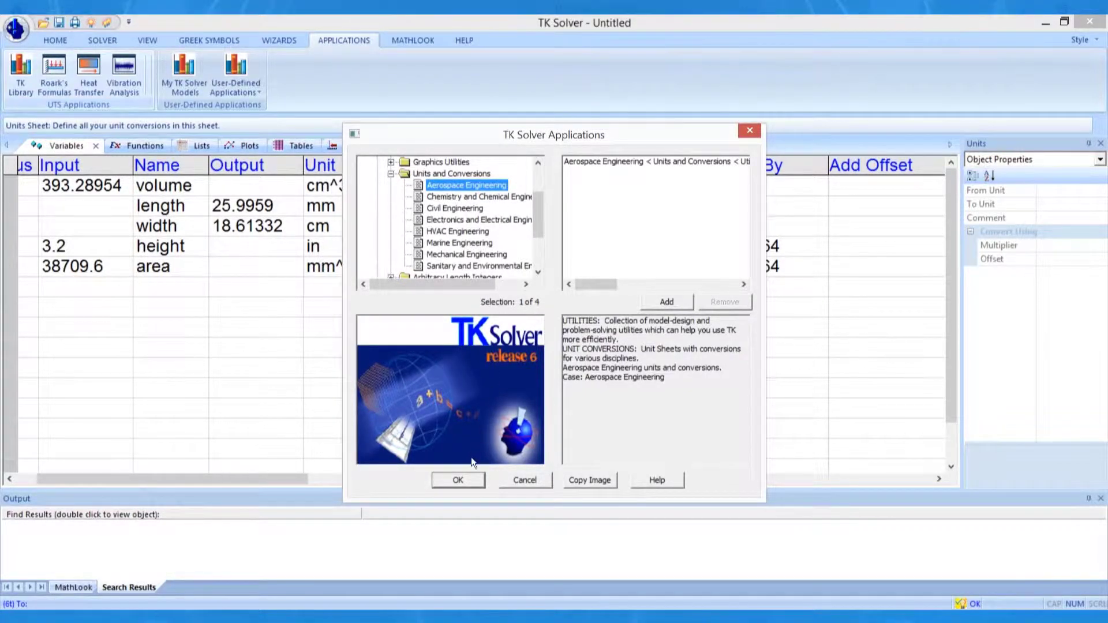
pyautogui.click(471, 479)
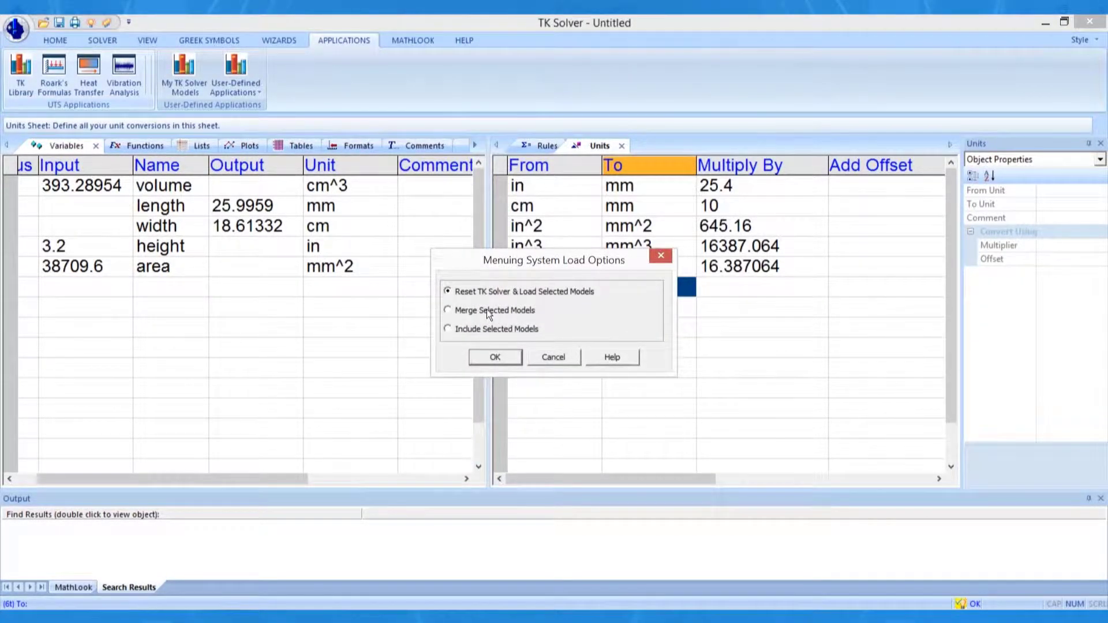
# Merge the Aerospace Engineering conversions into the model and review the expanded Units sheet.
pyautogui.click(485, 358)
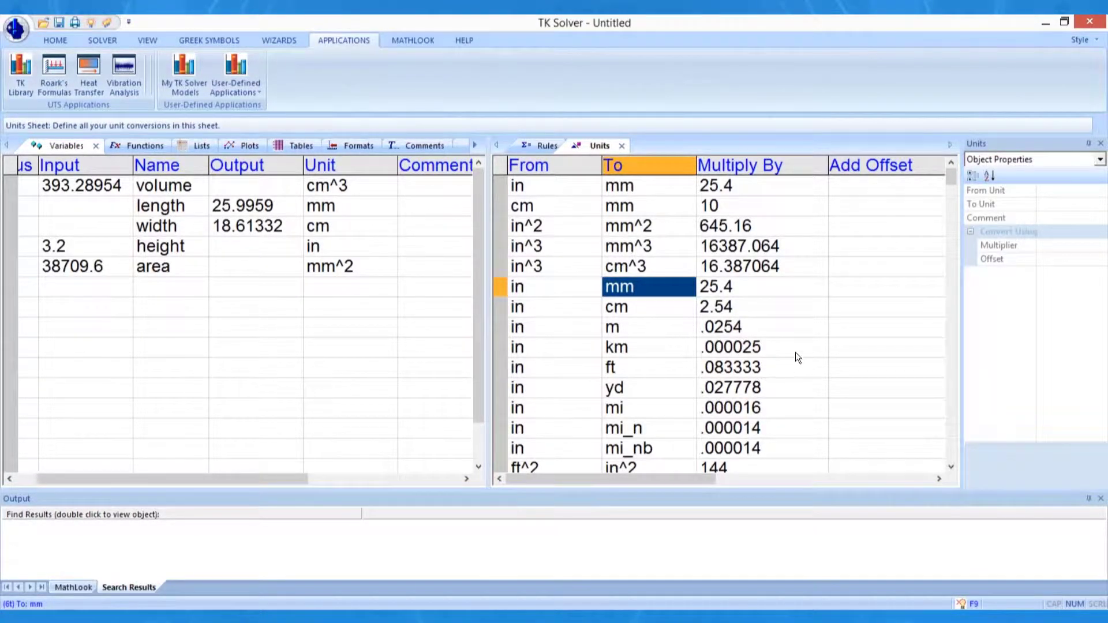
pyautogui.scroll(-10, 795, 352)
pyautogui.scroll(-20, 794, 328)
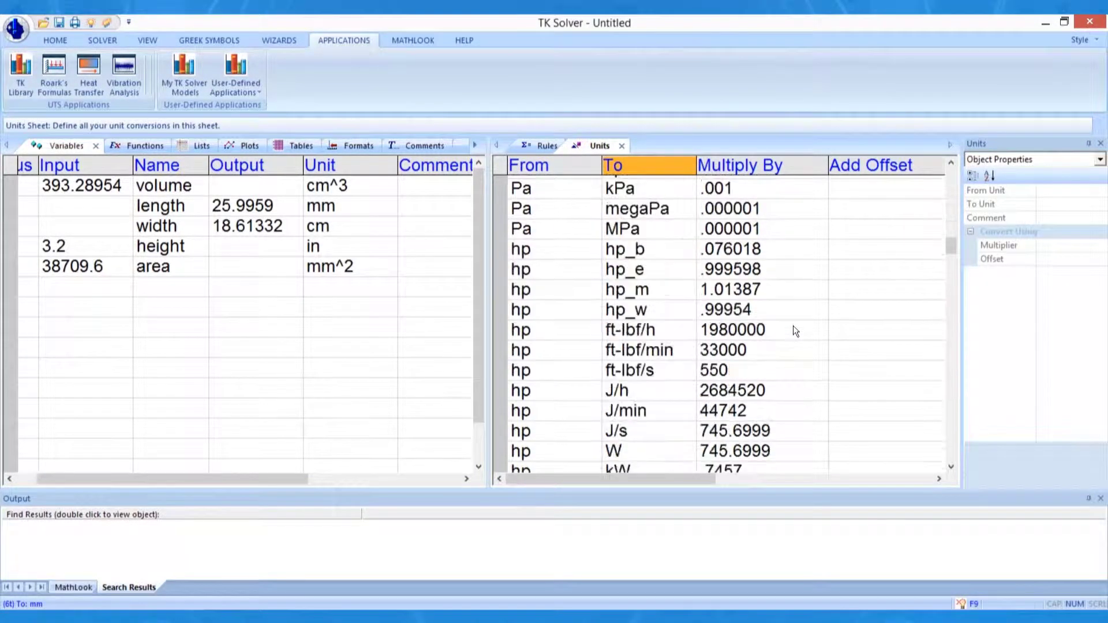
pyautogui.scroll(20, 793, 325)
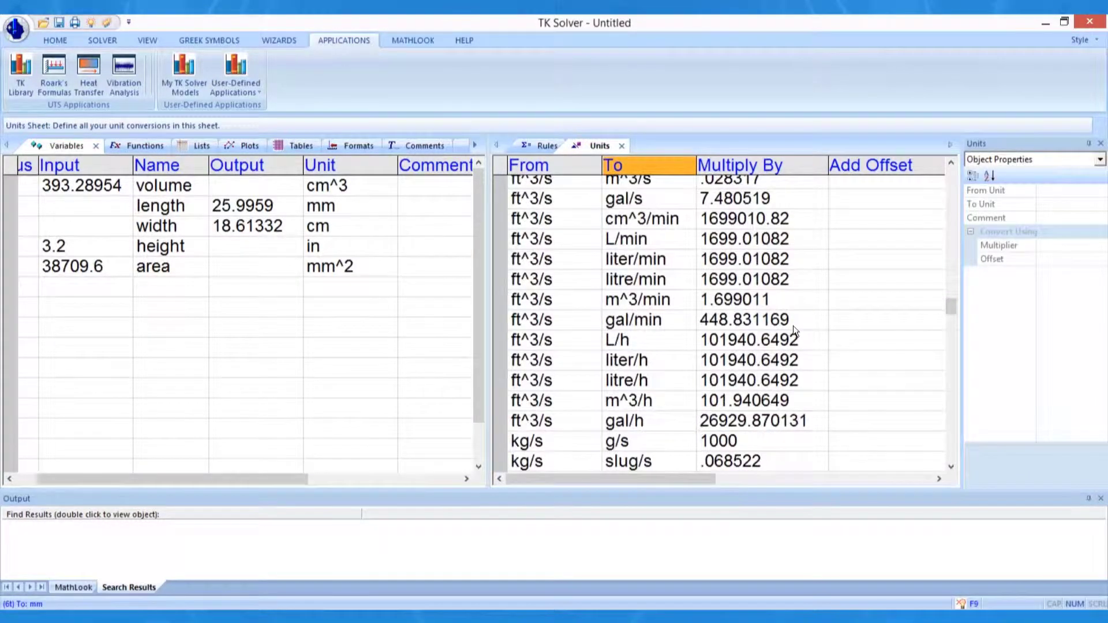
pyautogui.click(663, 287)
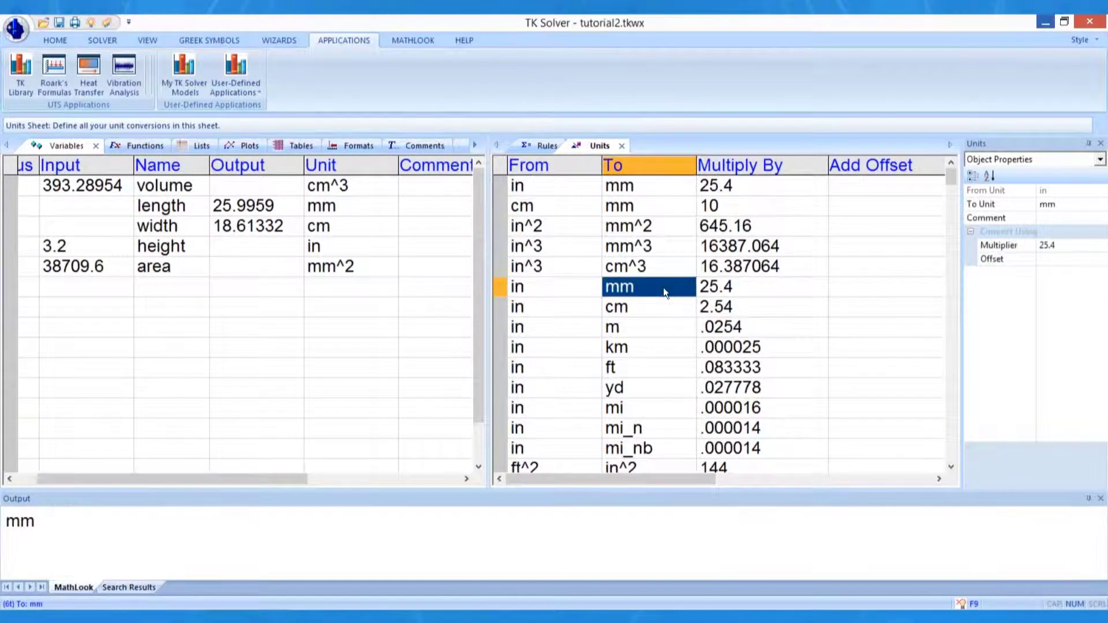
pyautogui.click(379, 190)
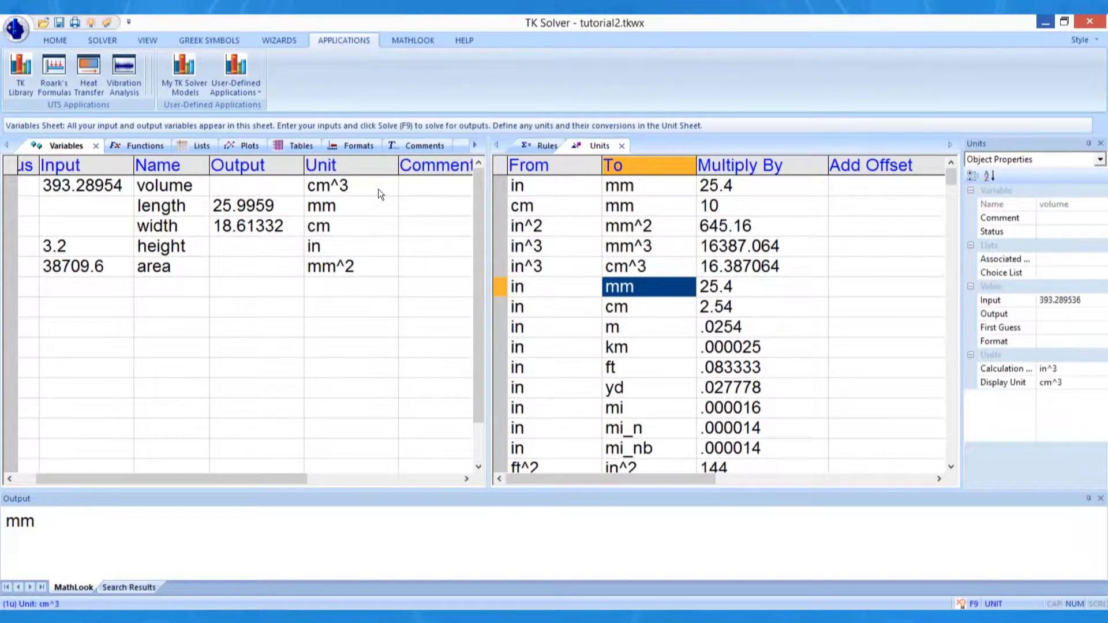
# In the Units Summary wizard, change volume's display unit from cm^3 to gal (.1038961).
pyautogui.click(280, 40)
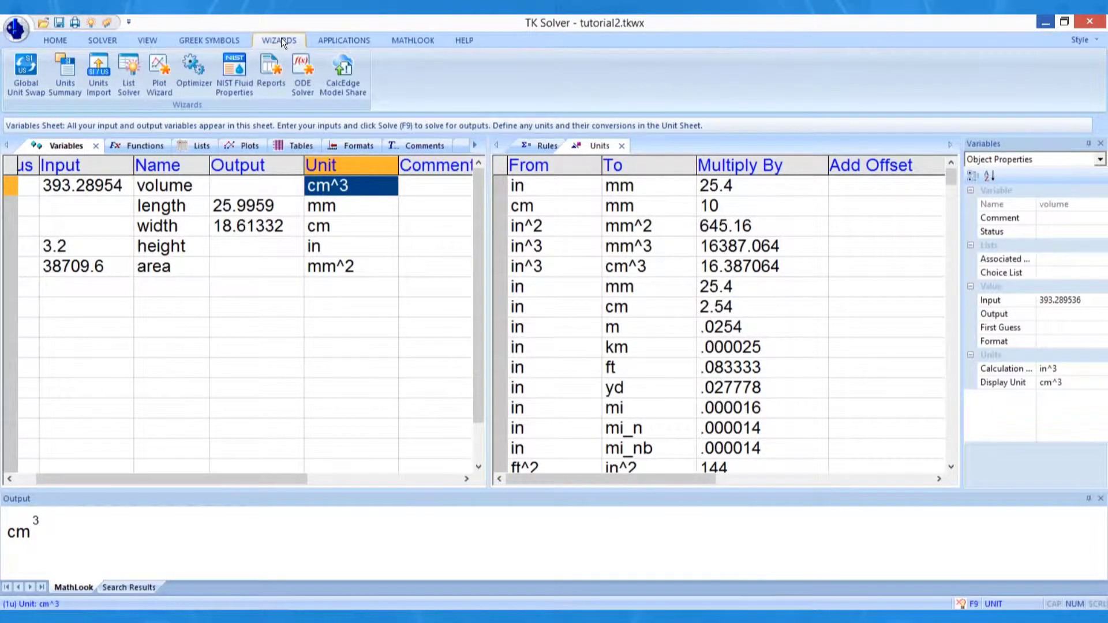
pyautogui.click(75, 69)
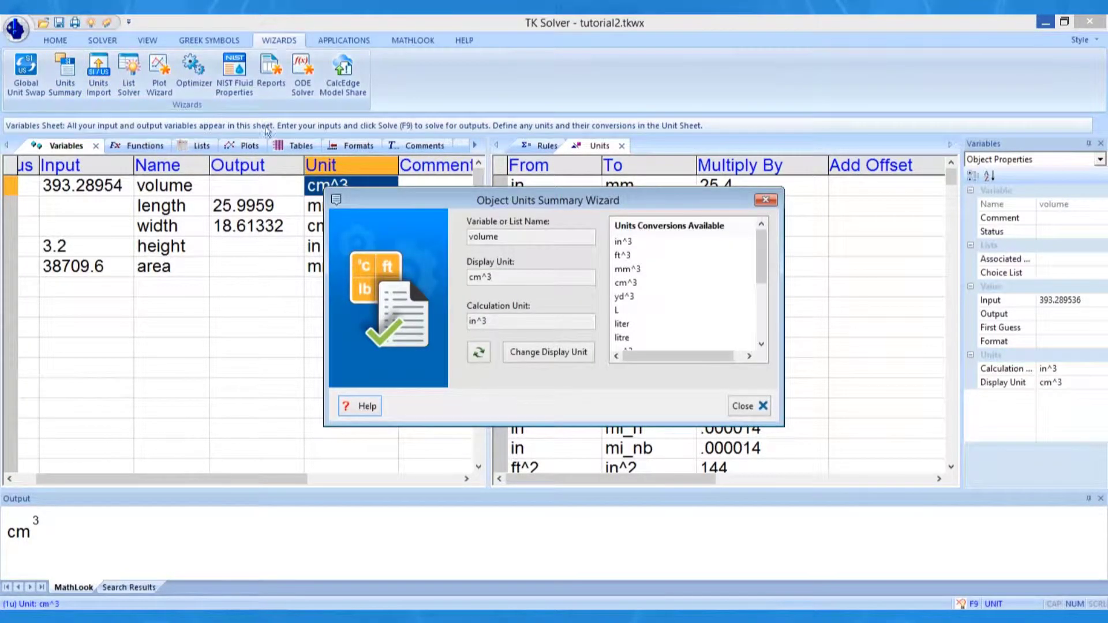
pyautogui.moveTo(438, 202); pyautogui.dragTo(579, 181)
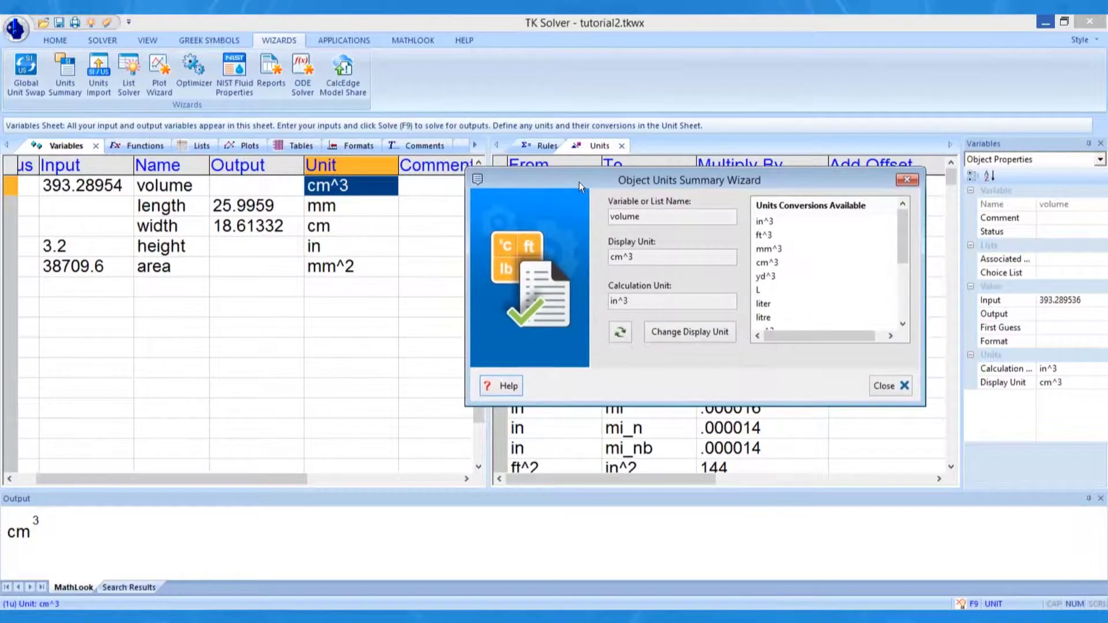
pyautogui.doubleClick(603, 218)
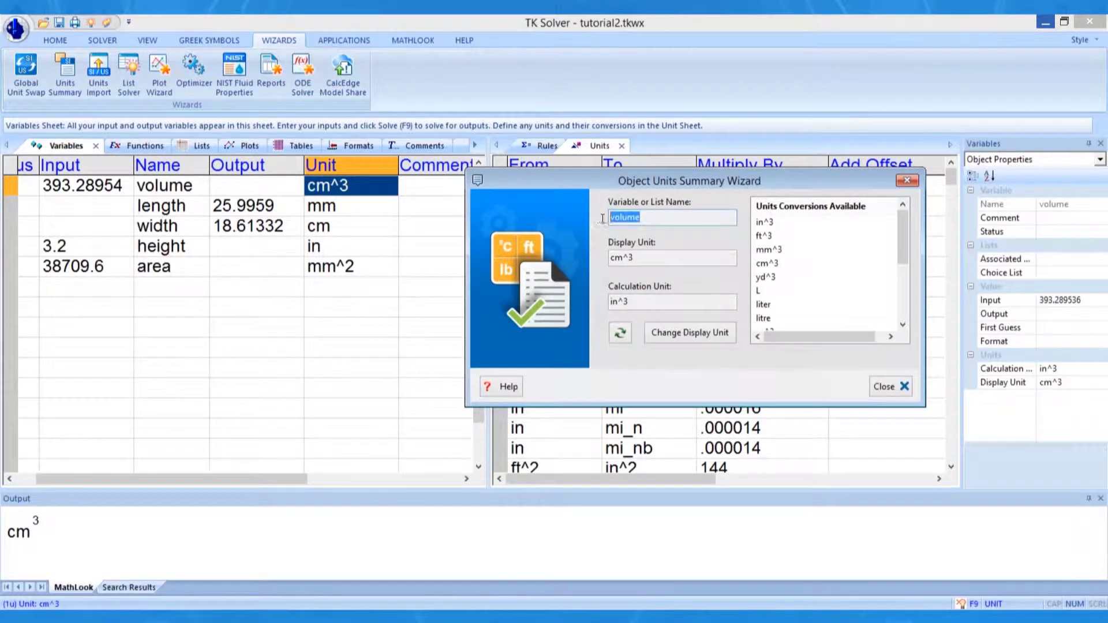
pyautogui.moveTo(641, 257); pyautogui.dragTo(594, 258)
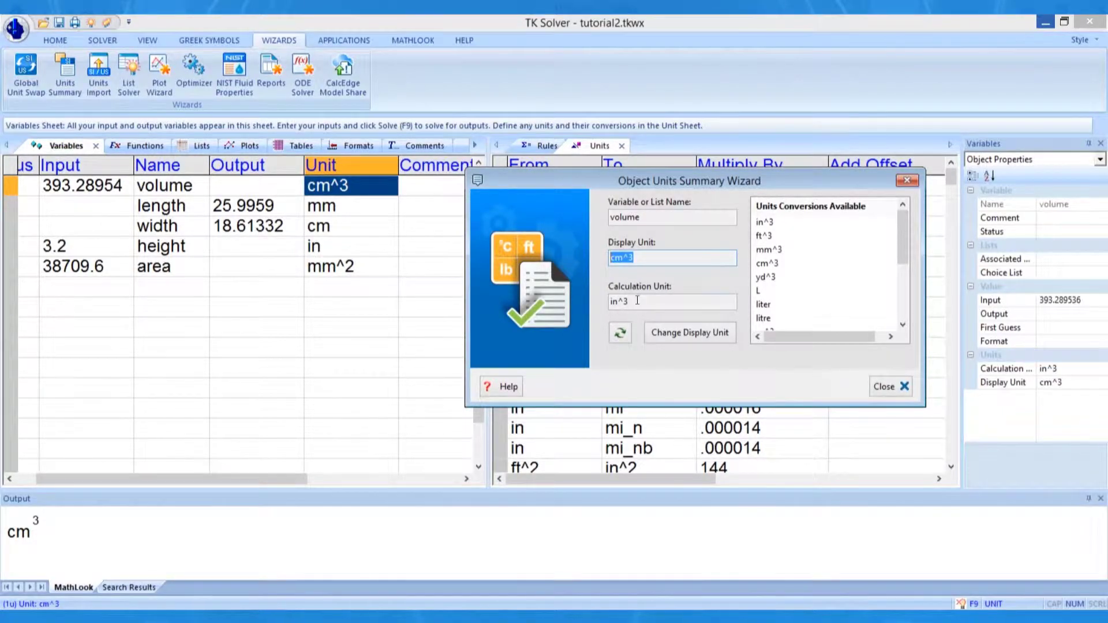
pyautogui.moveTo(638, 301); pyautogui.dragTo(607, 301)
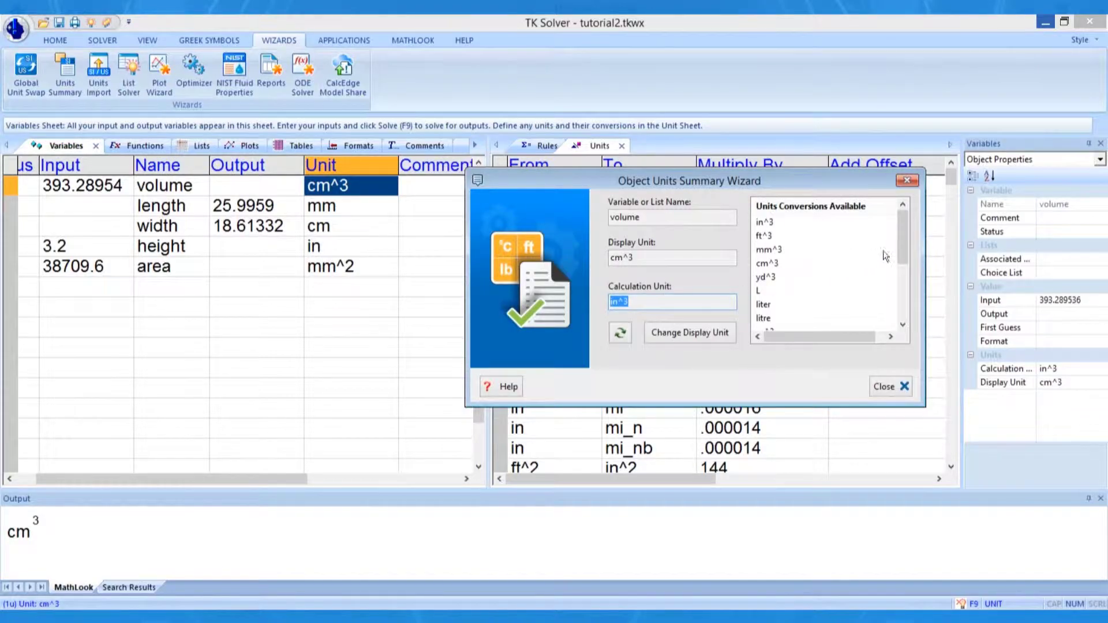
pyautogui.moveTo(903, 226); pyautogui.dragTo(906, 300)
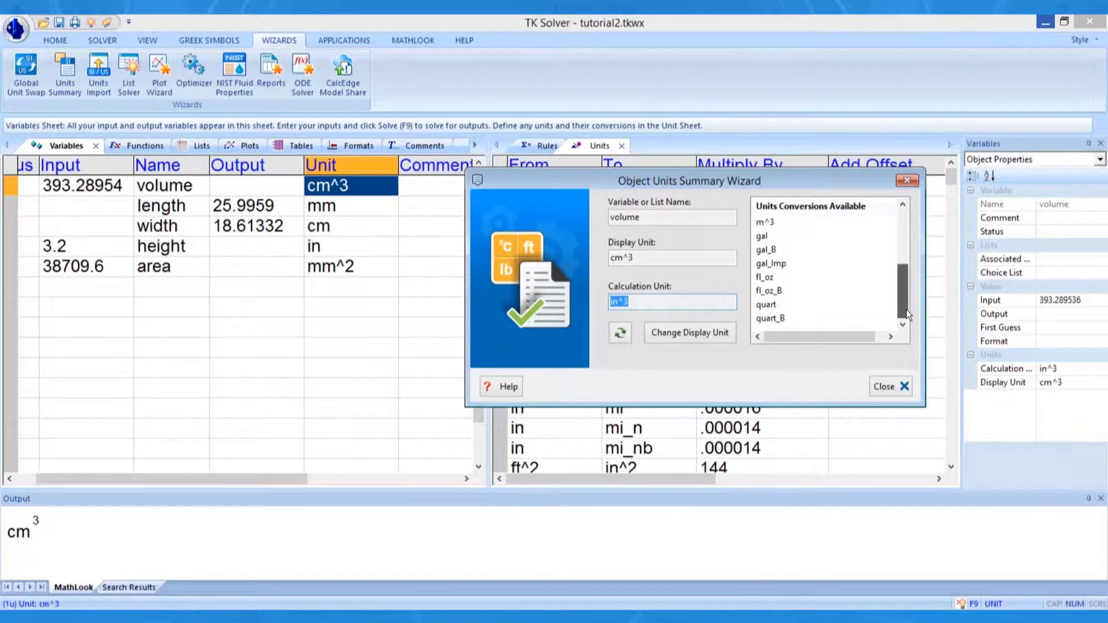
pyautogui.click(763, 235)
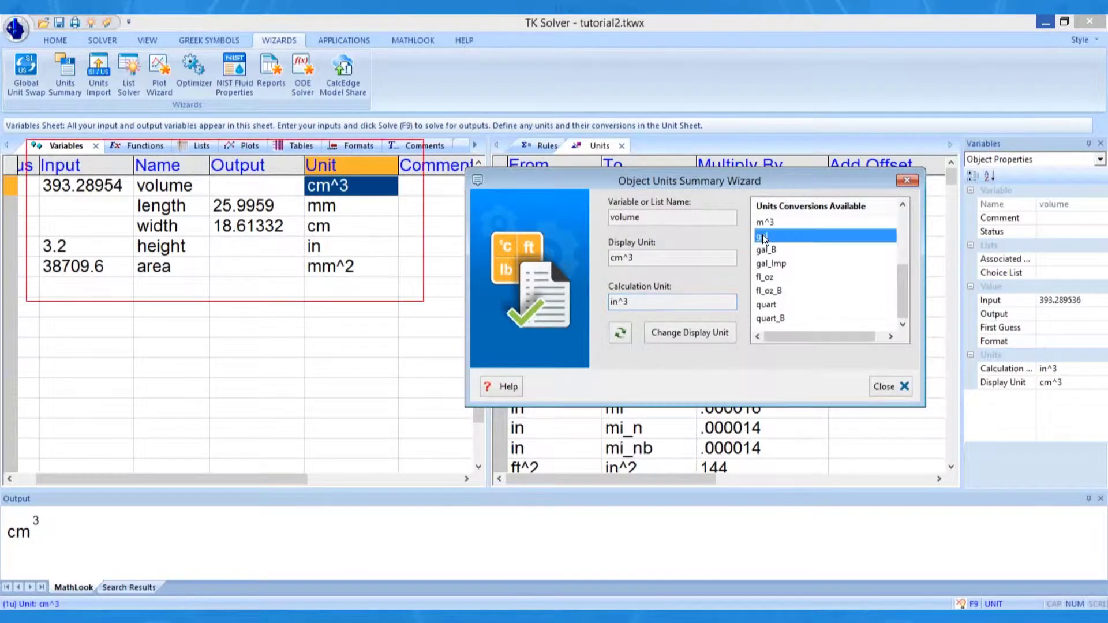
pyautogui.click(701, 334)
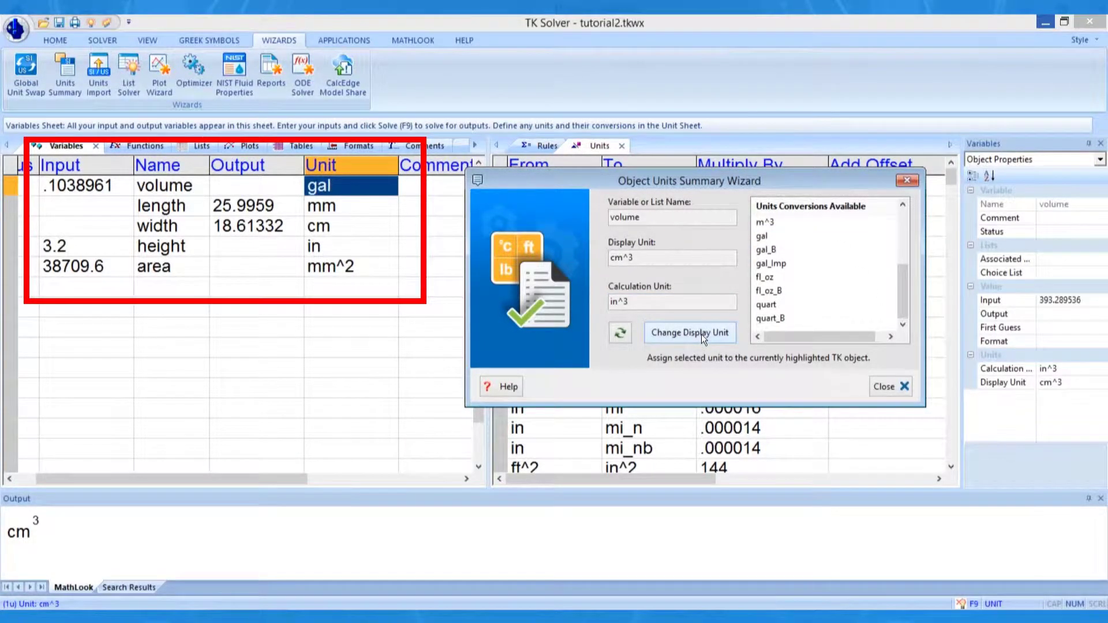
# Change area's display unit from mm^2 to ft^2 (.41666667).
pyautogui.click(352, 265)
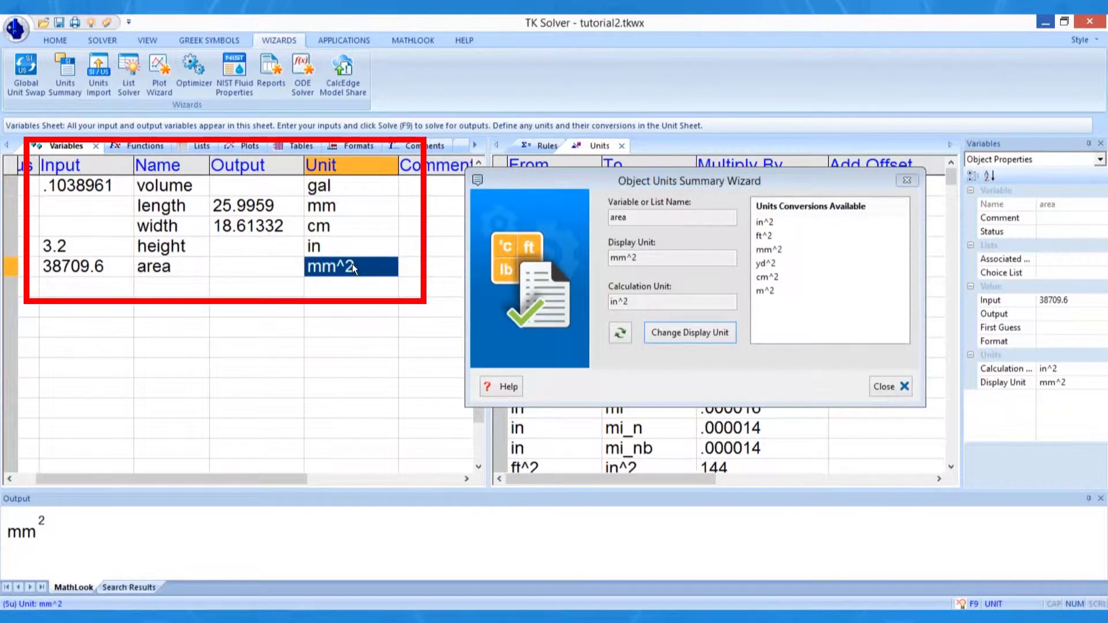
pyautogui.click(767, 236)
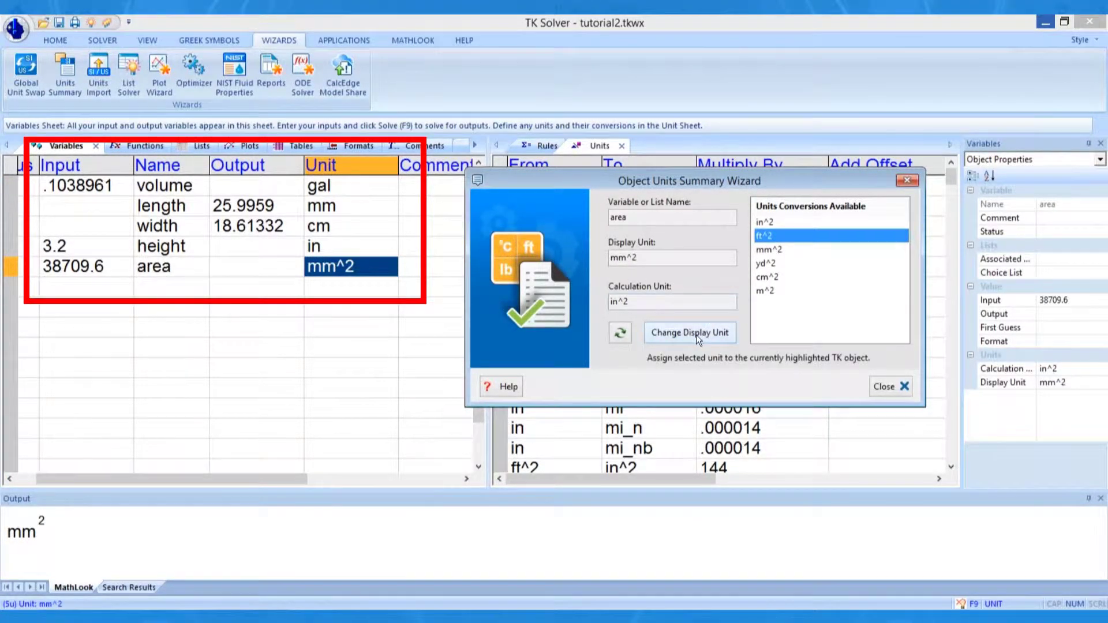
pyautogui.click(696, 334)
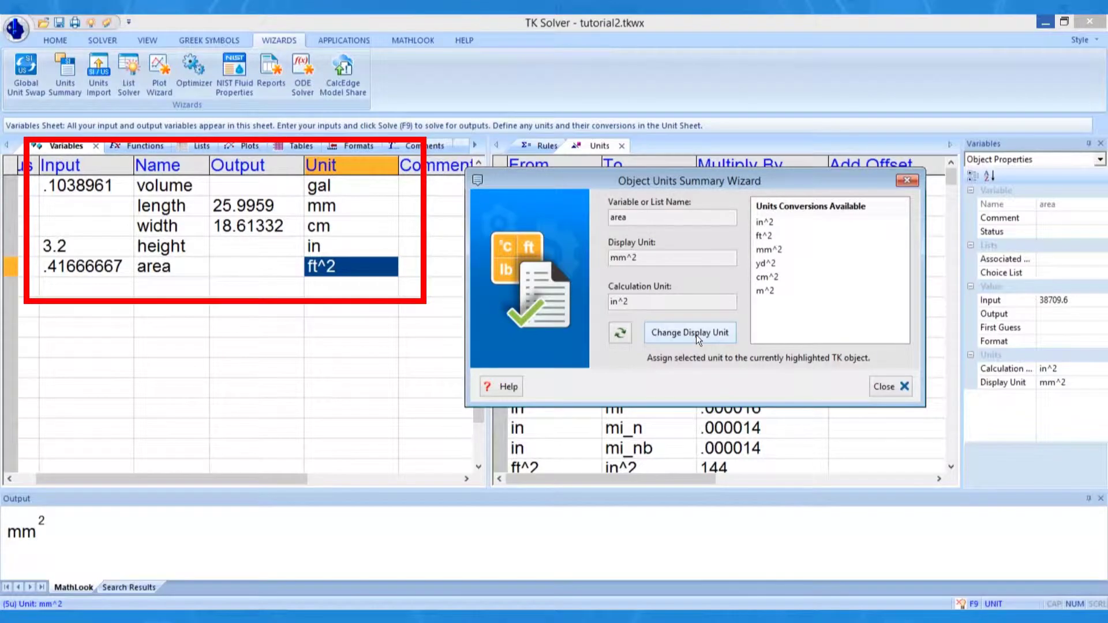
# Close the Units Summary and save the model over tutorial2.tkwx, confirming the replacement.
pyautogui.click(896, 390)
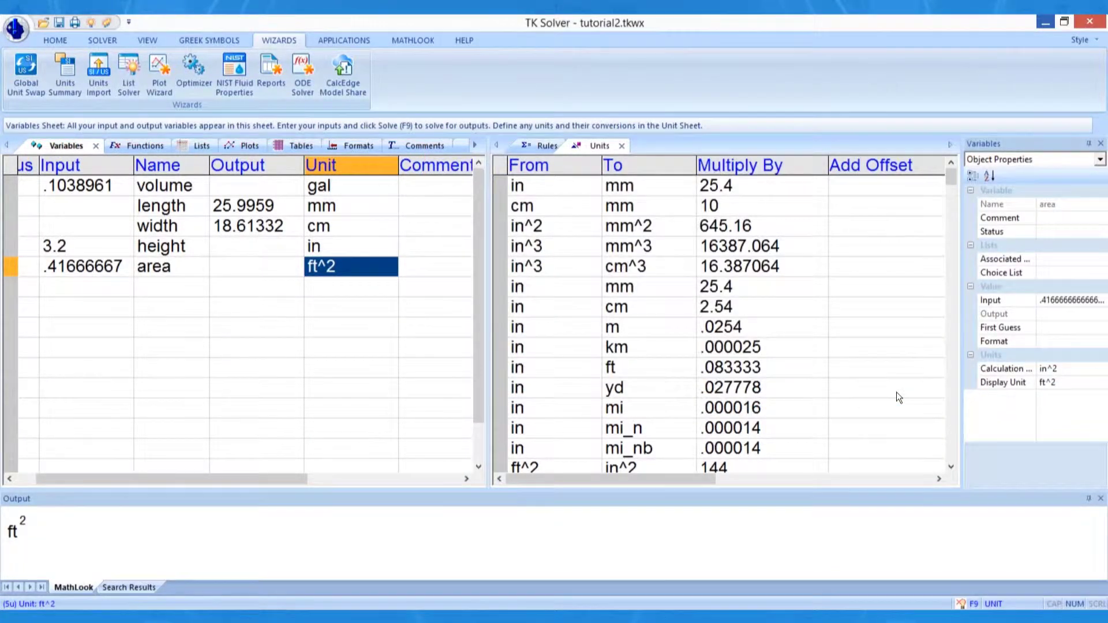
pyautogui.click(16, 31)
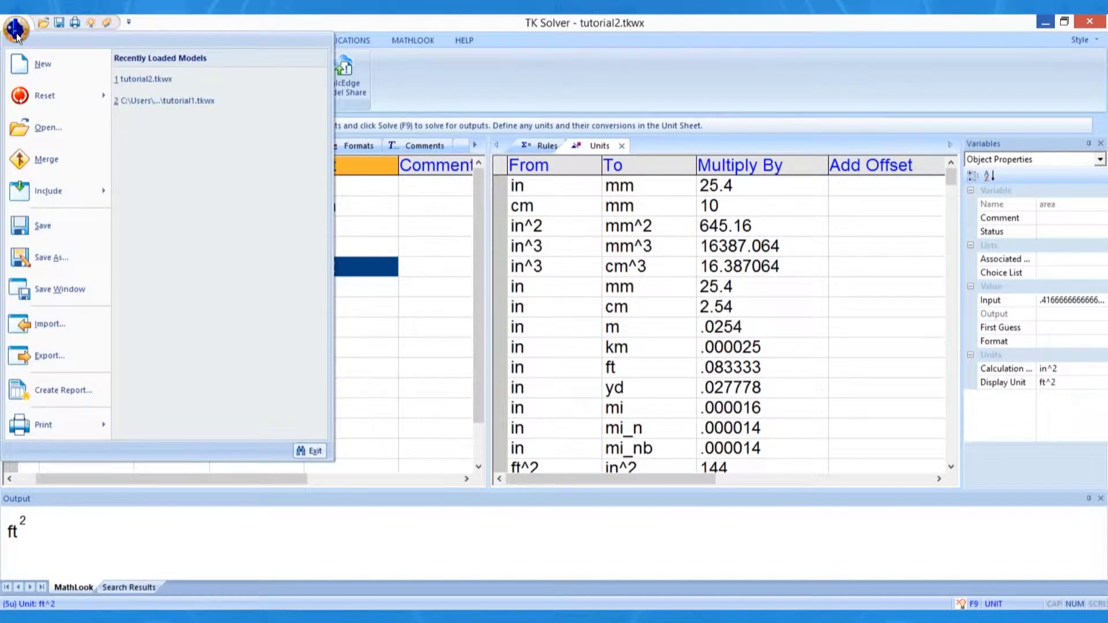
pyautogui.click(58, 251)
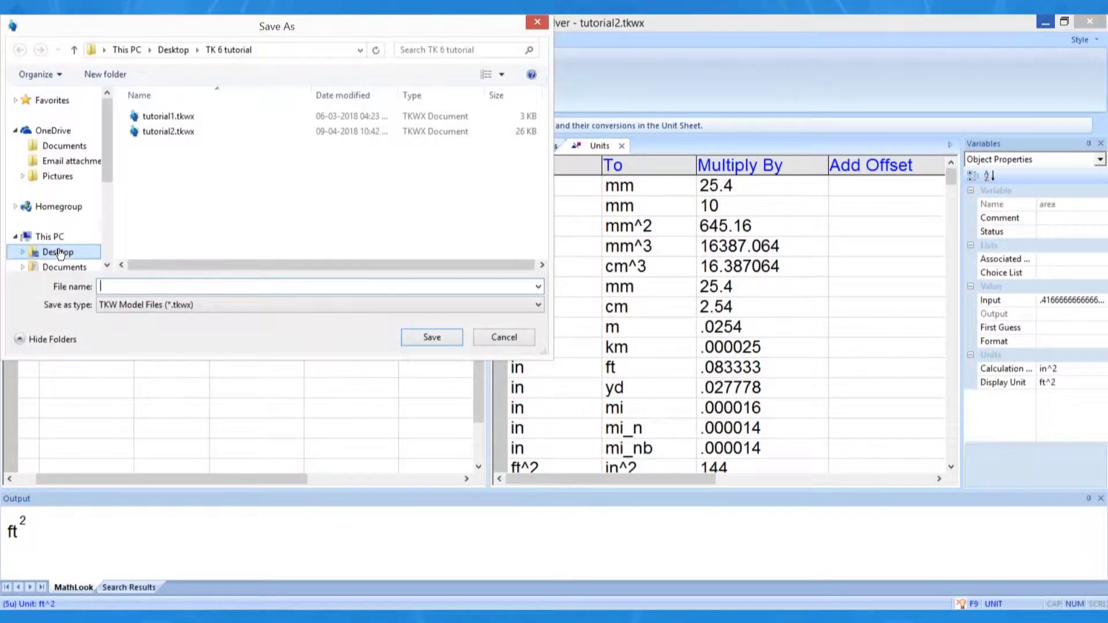
pyautogui.click(179, 132)
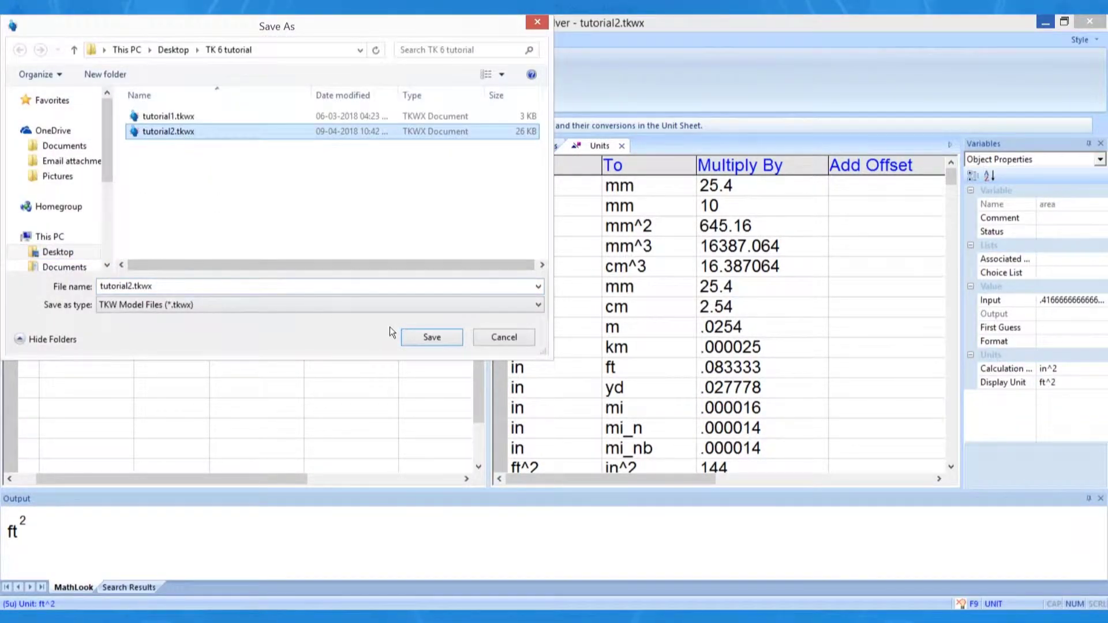
pyautogui.click(425, 337)
pyautogui.click(594, 321)
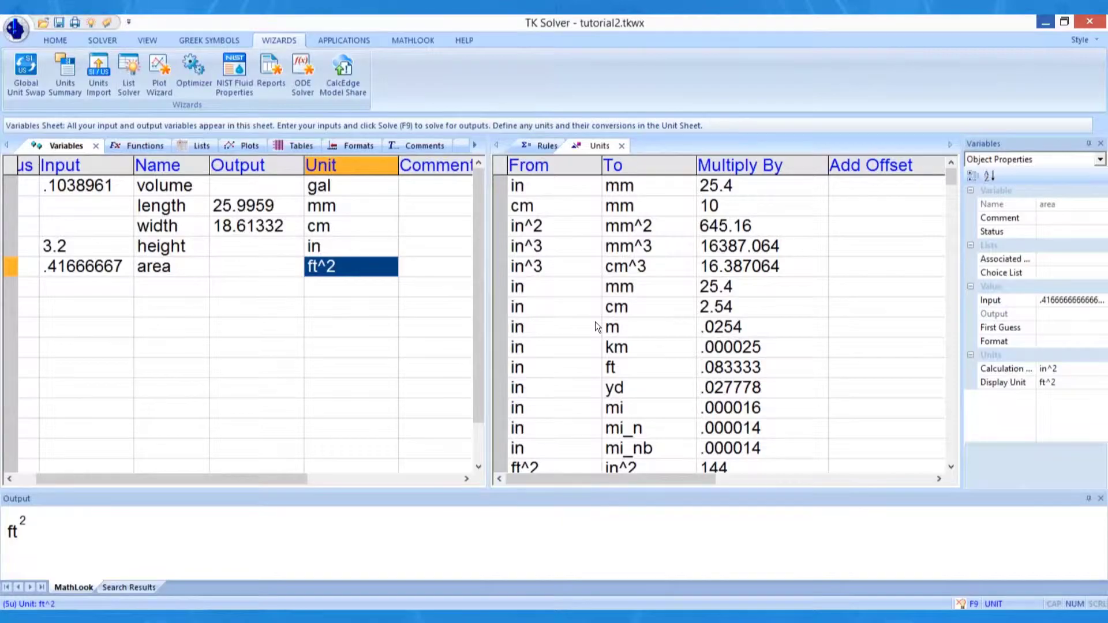